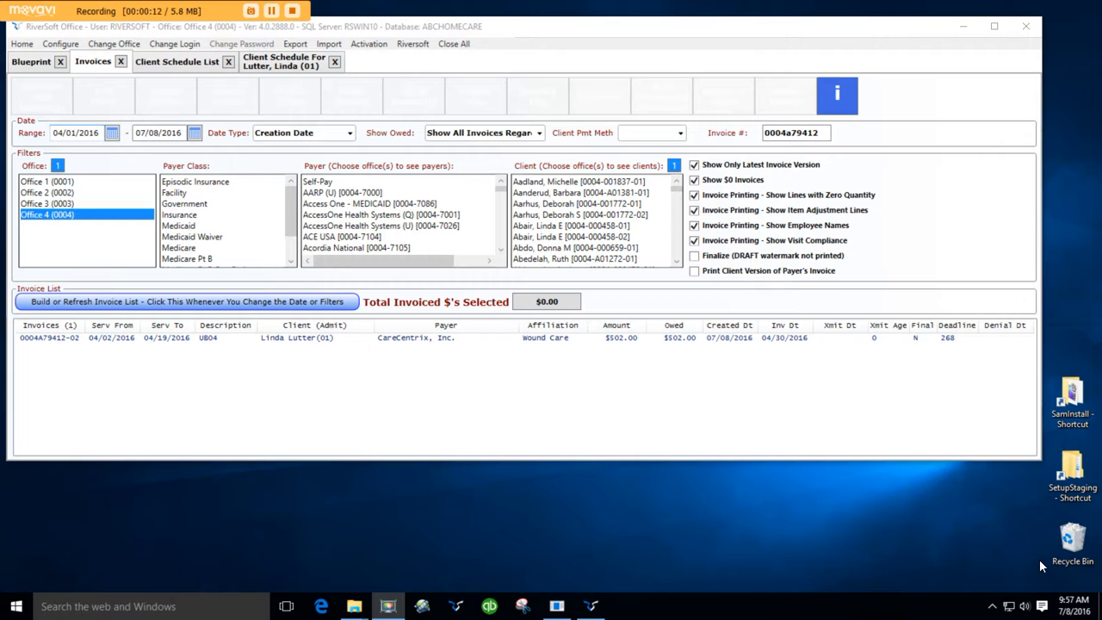
Step: Select the client's invoice and preview its printed version, then close the PDF
left_click(413, 340)
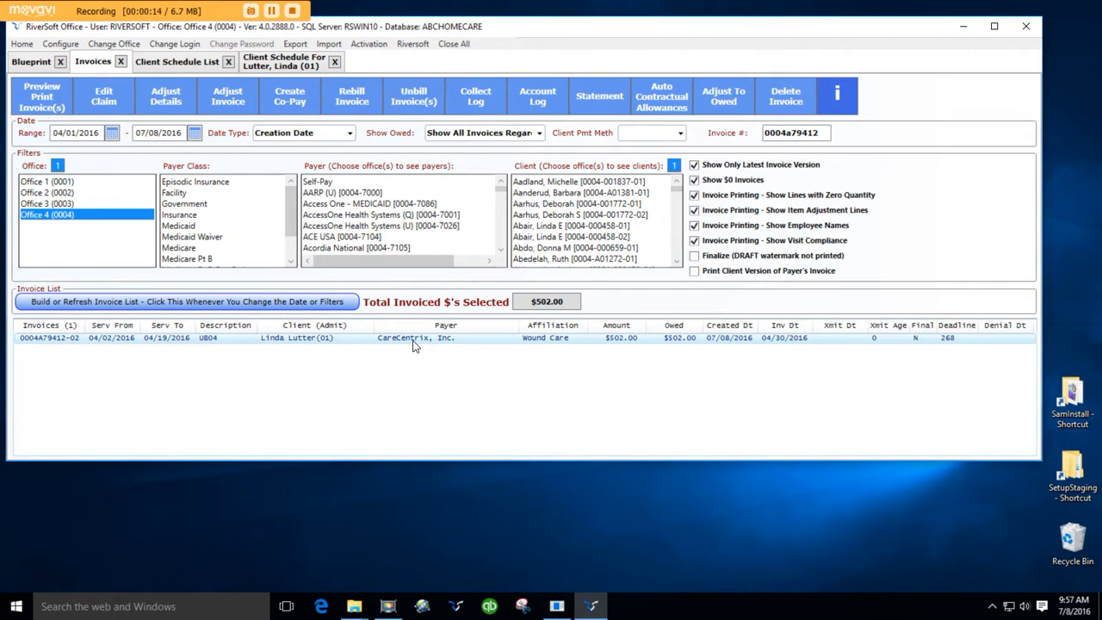
left_click(45, 107)
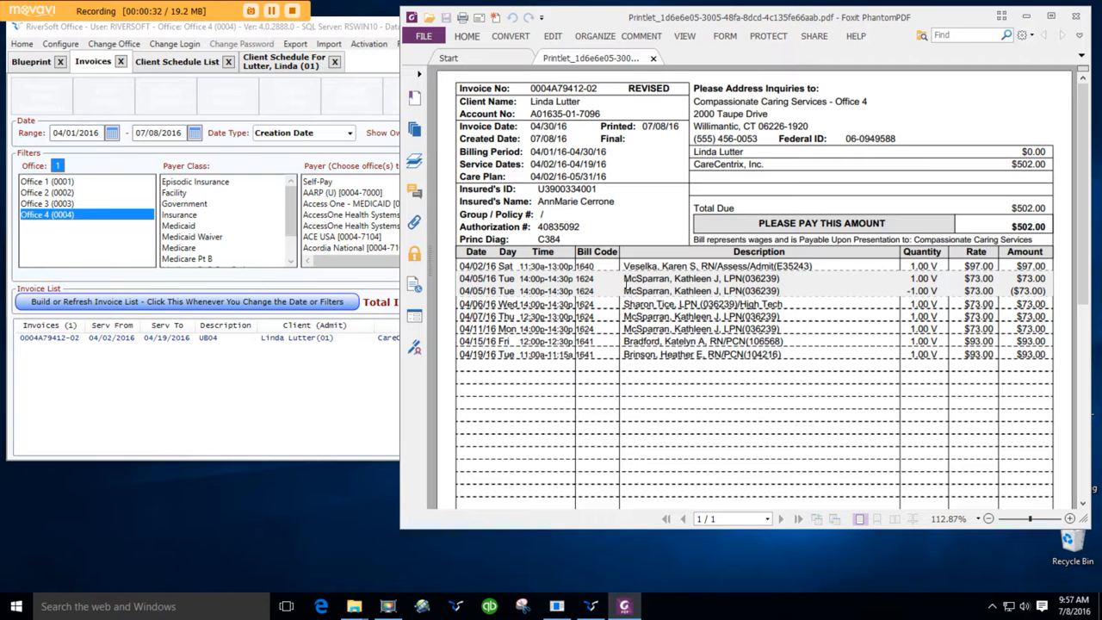
left_click(1075, 15)
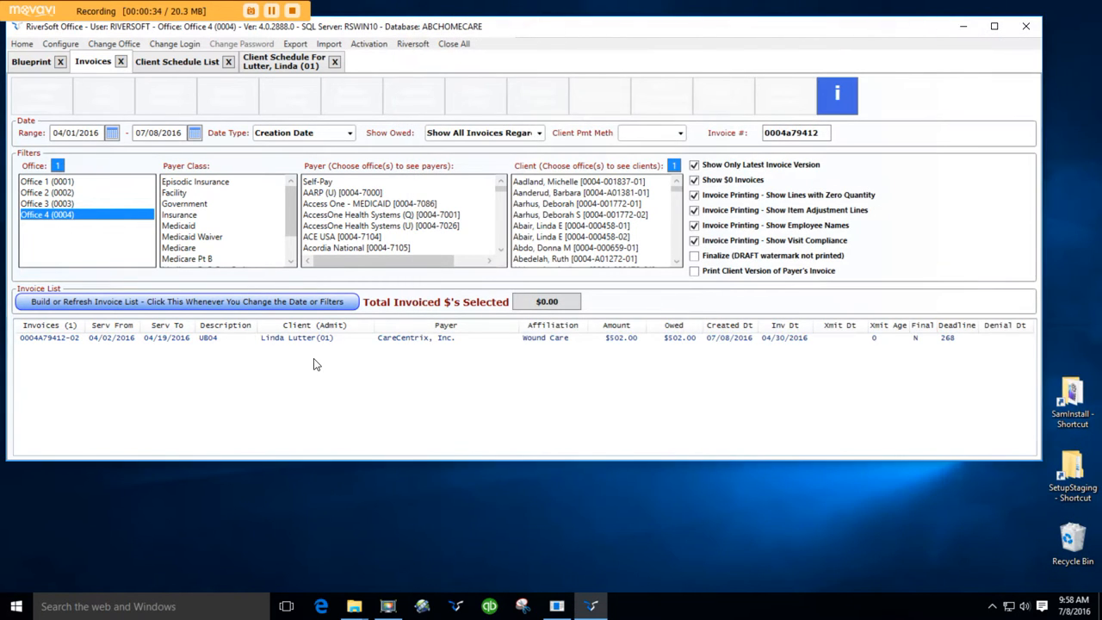
Step: Open the invoice's detail adjustments and move the third visit's date from the calendar to 04/09/2016
left_click(311, 339)
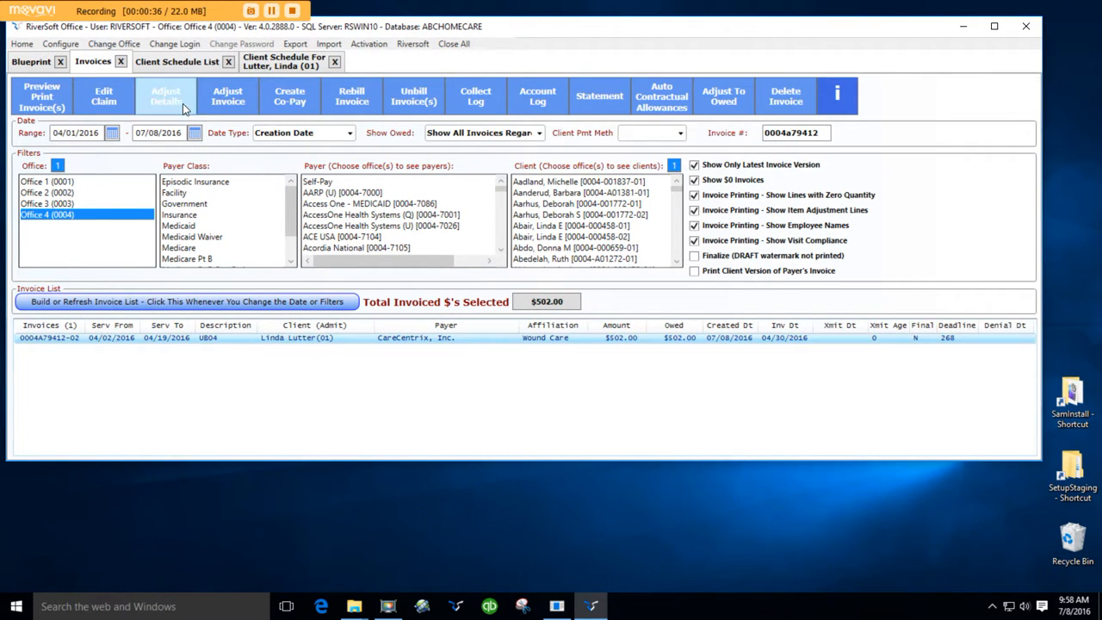
left_click(182, 103)
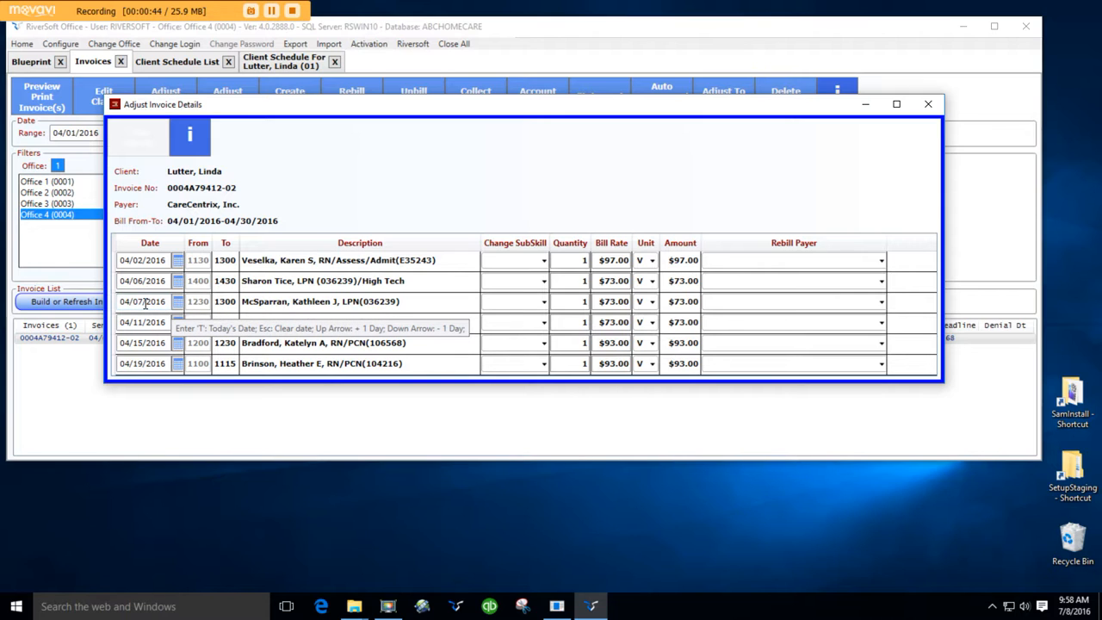
left_click(178, 304)
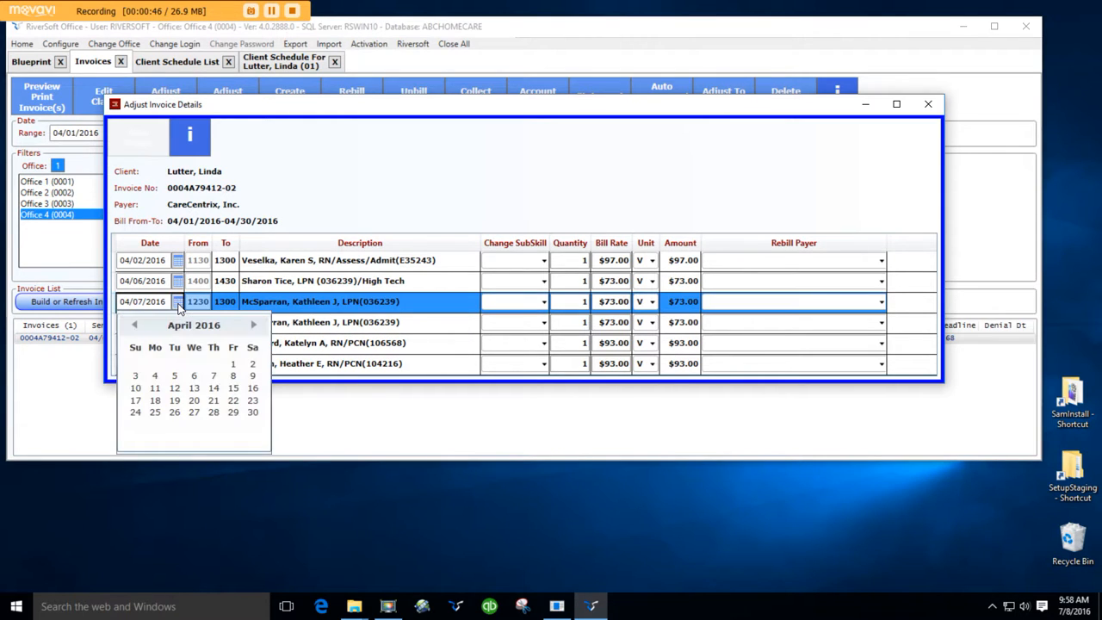
left_click(252, 377)
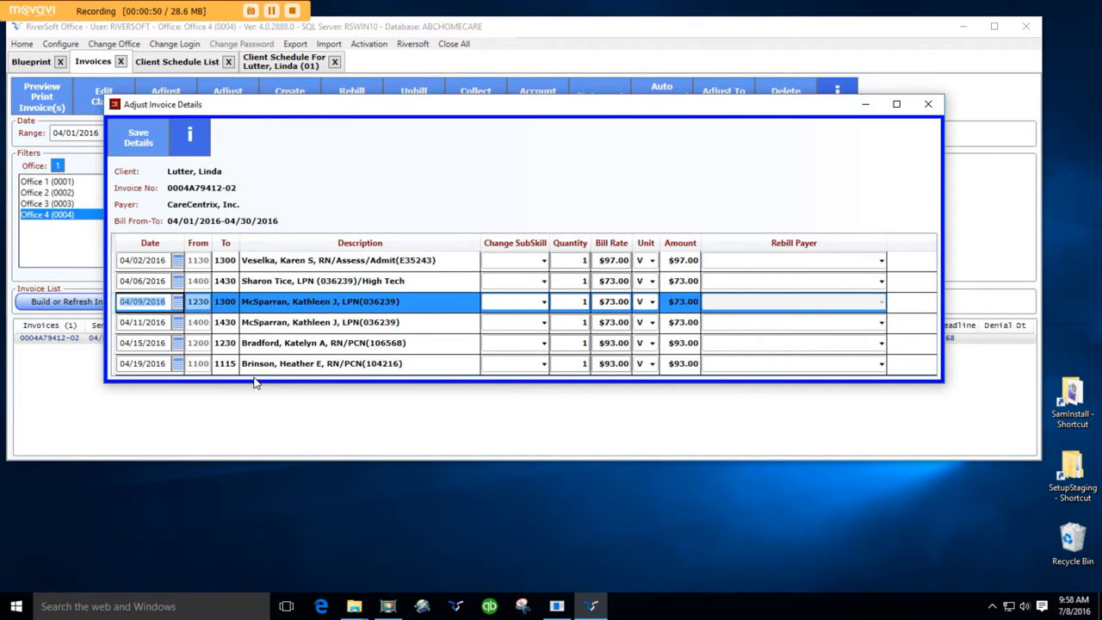
Step: Change the same visit's subskill to High Tech and save the detail adjustment
left_click(544, 302)
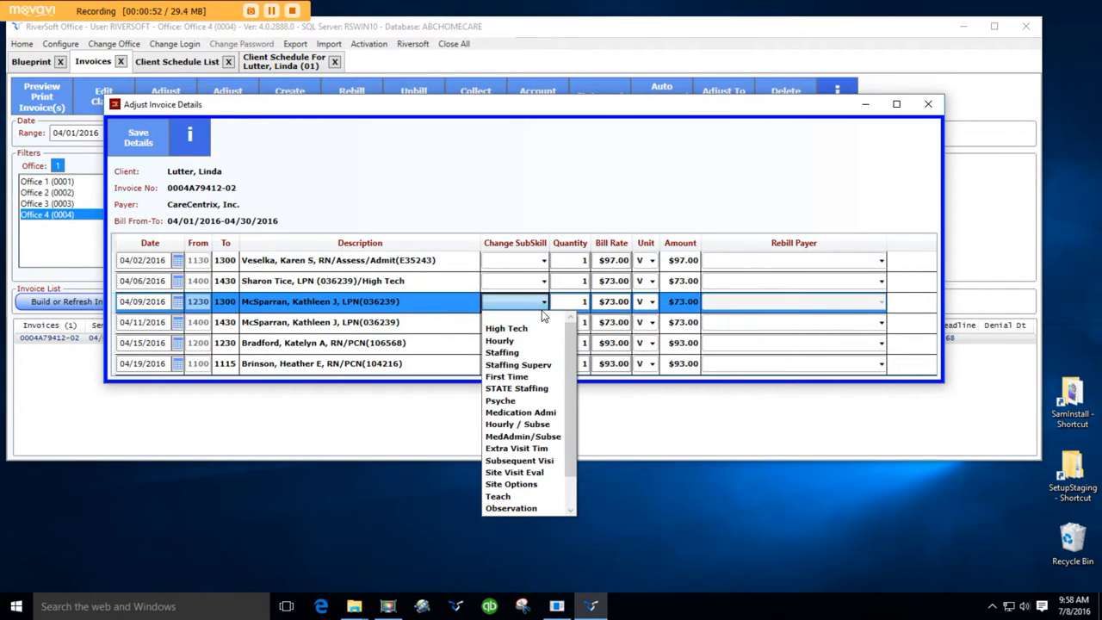
left_click(539, 331)
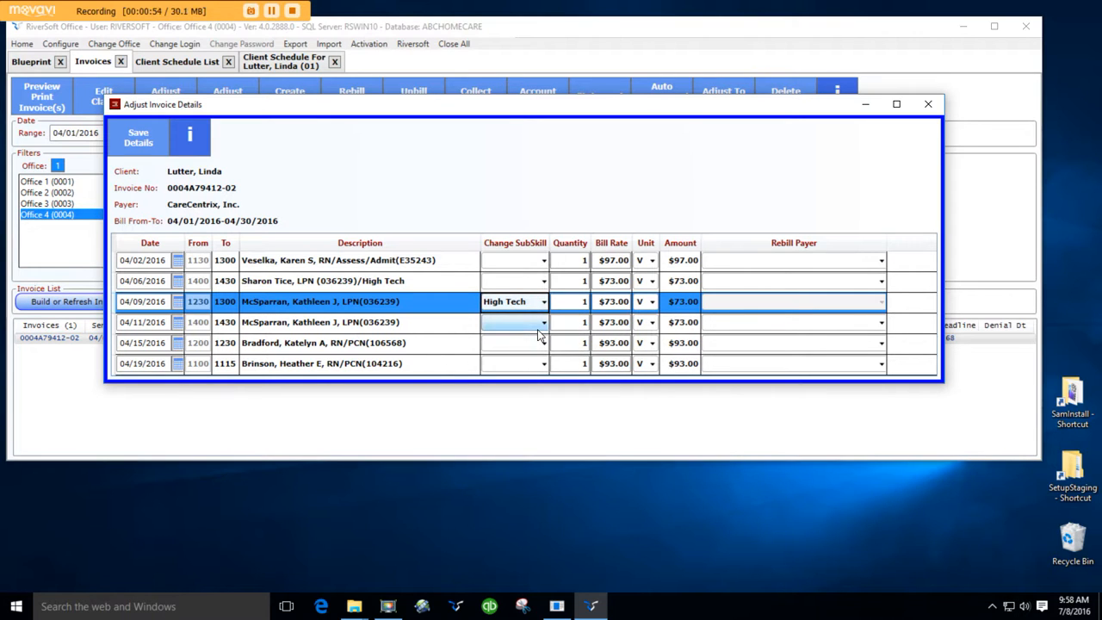
left_click(148, 144)
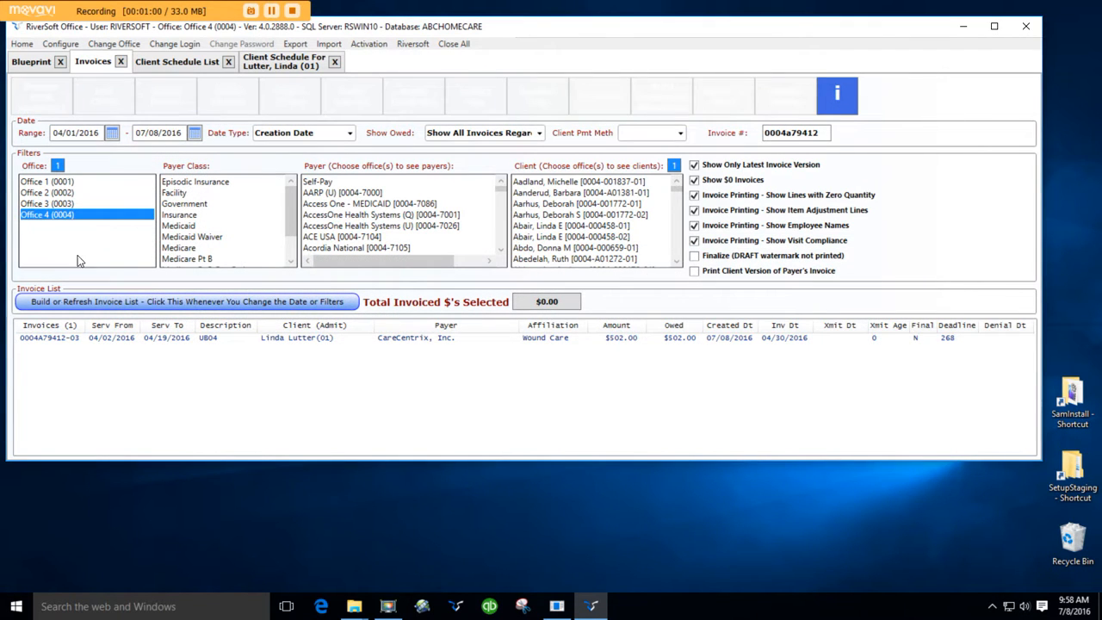
Step: Select the revised invoice, preview its printout, and close the PDF
left_click(78, 339)
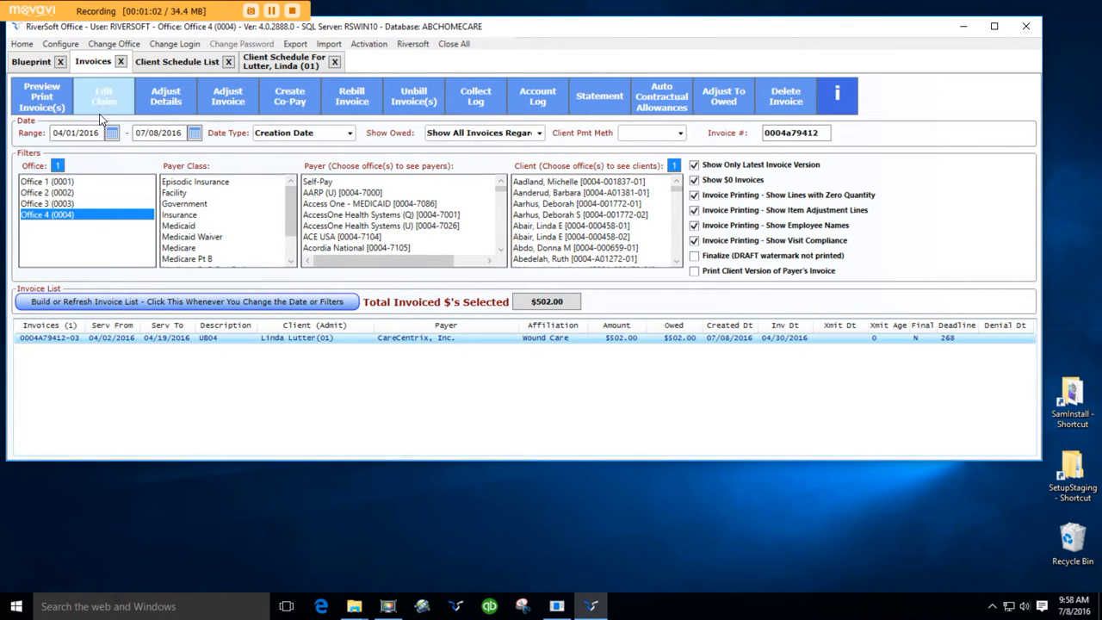
left_click(49, 101)
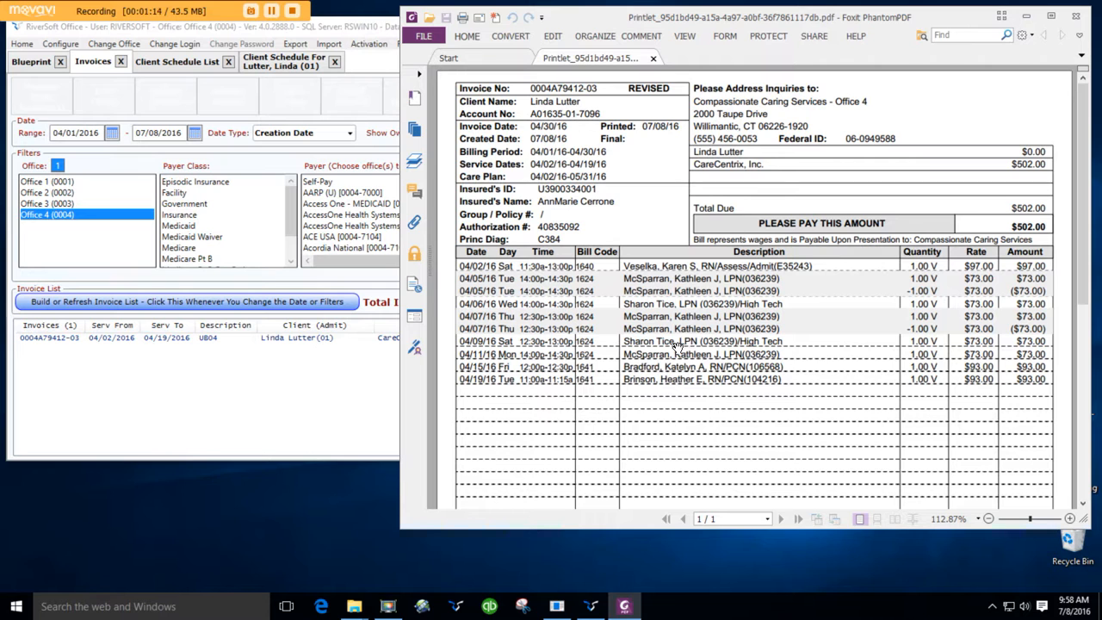
left_click(1075, 16)
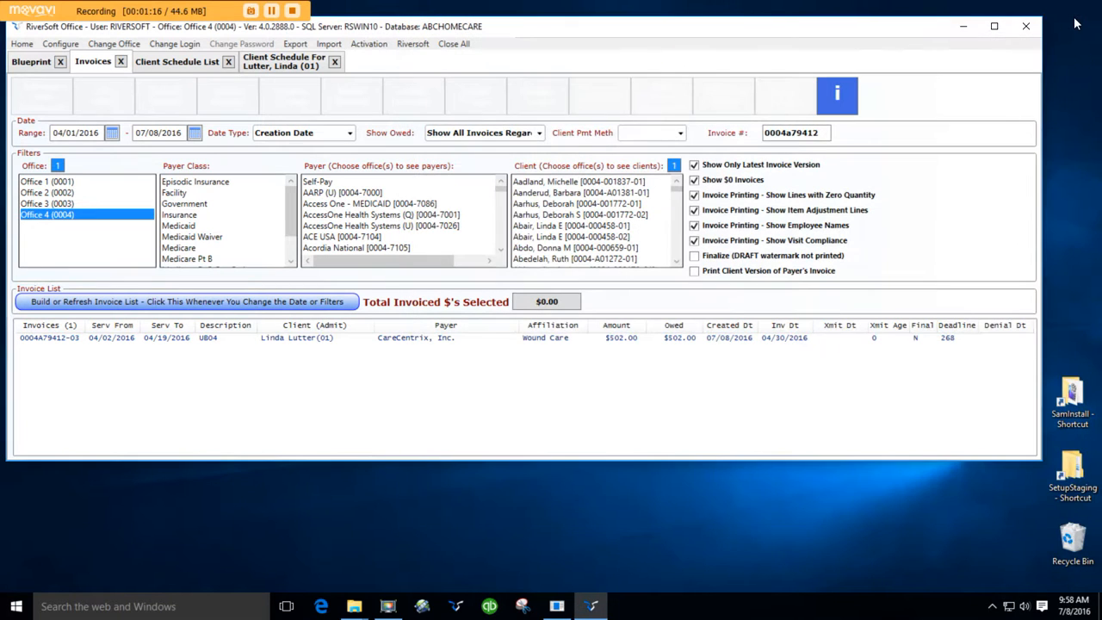
Step: Switch to the client's schedule tab, refresh it, and inspect the 4/9 day entries
left_click(266, 67)
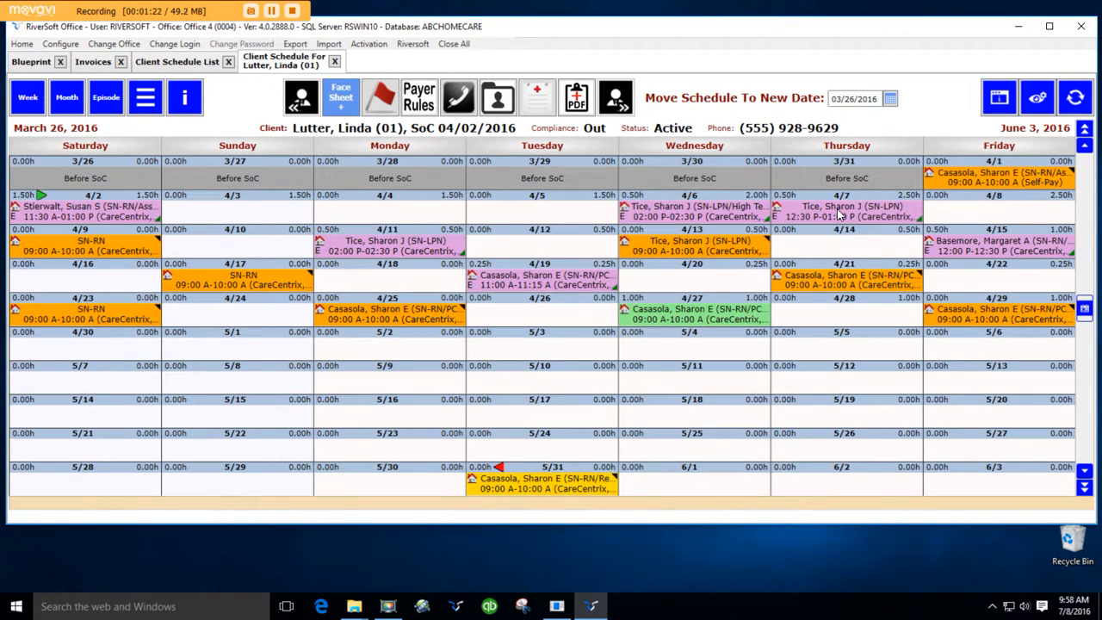
left_click(1076, 99)
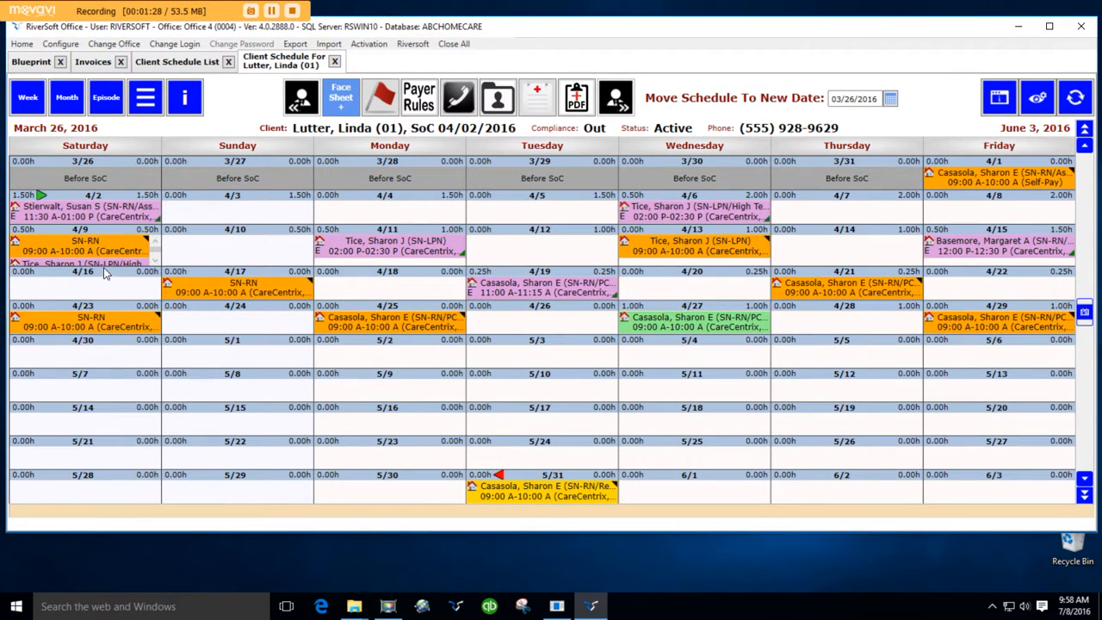
left_click(156, 260)
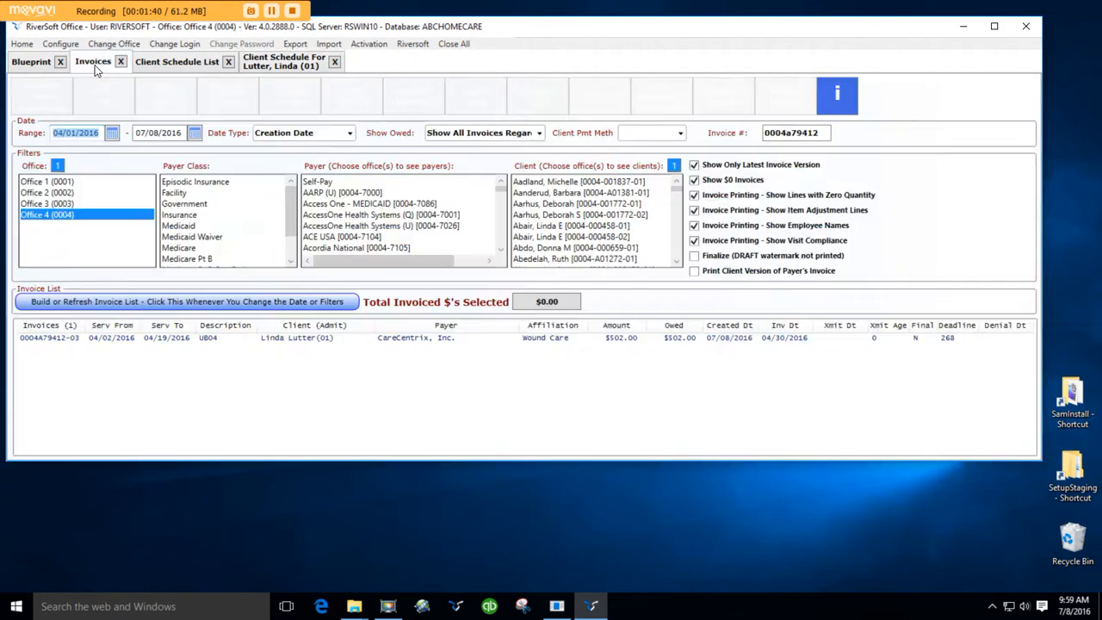
Step: Reopen the invoice's detail adjustments, set the 04/15/2016 visit's bill rate to 100, and save
left_click(95, 66)
left_click(171, 341)
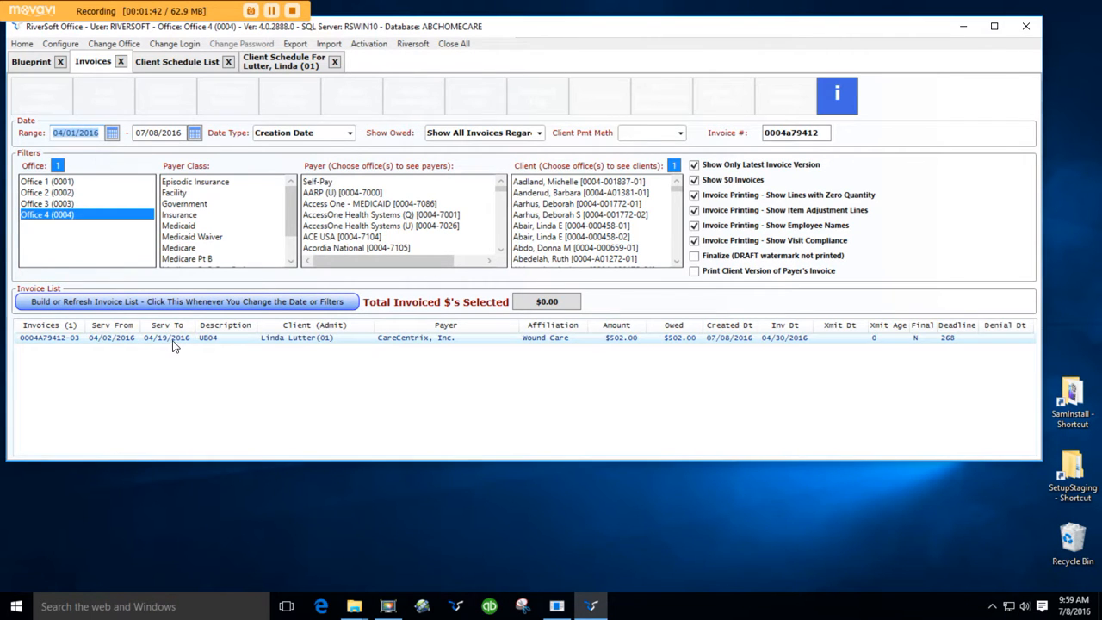
left_click(167, 97)
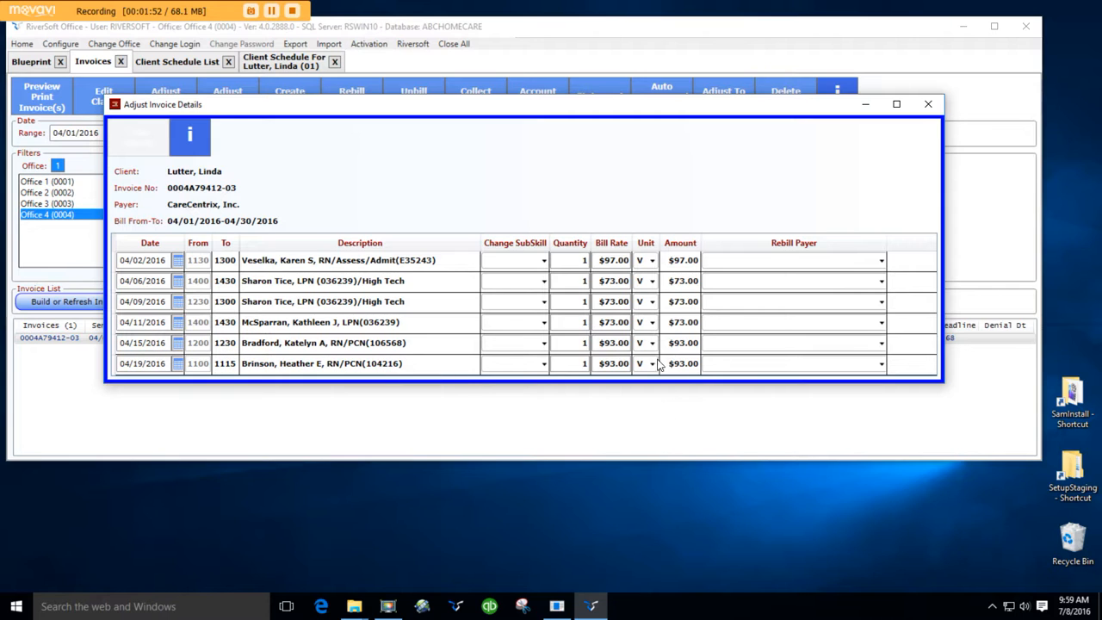
left_click(598, 342)
type("100")
key("Tab")
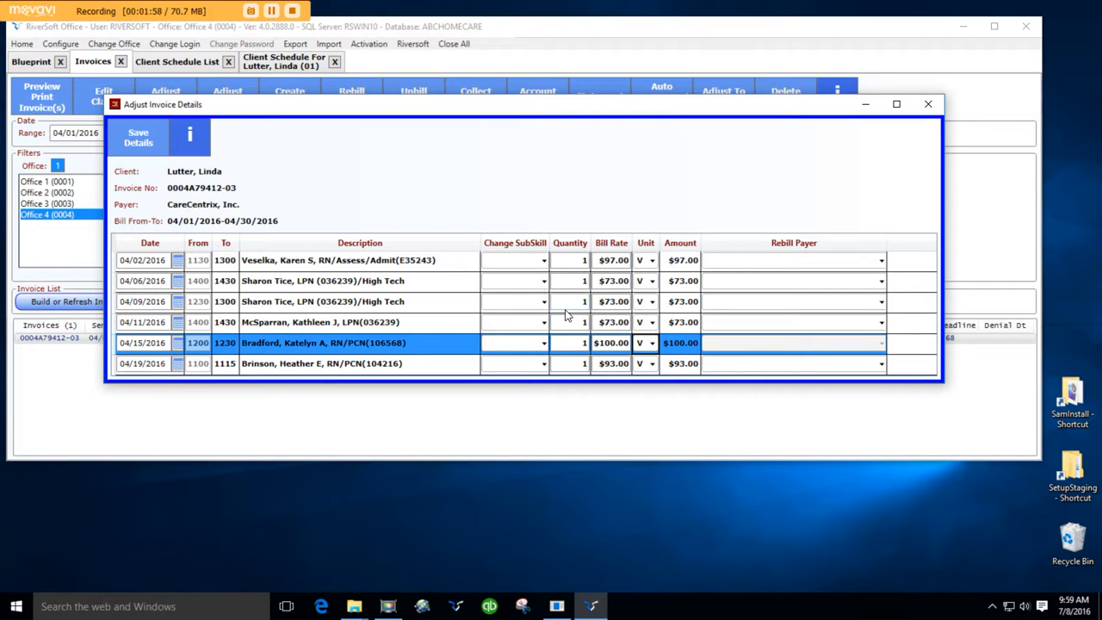
left_click(141, 143)
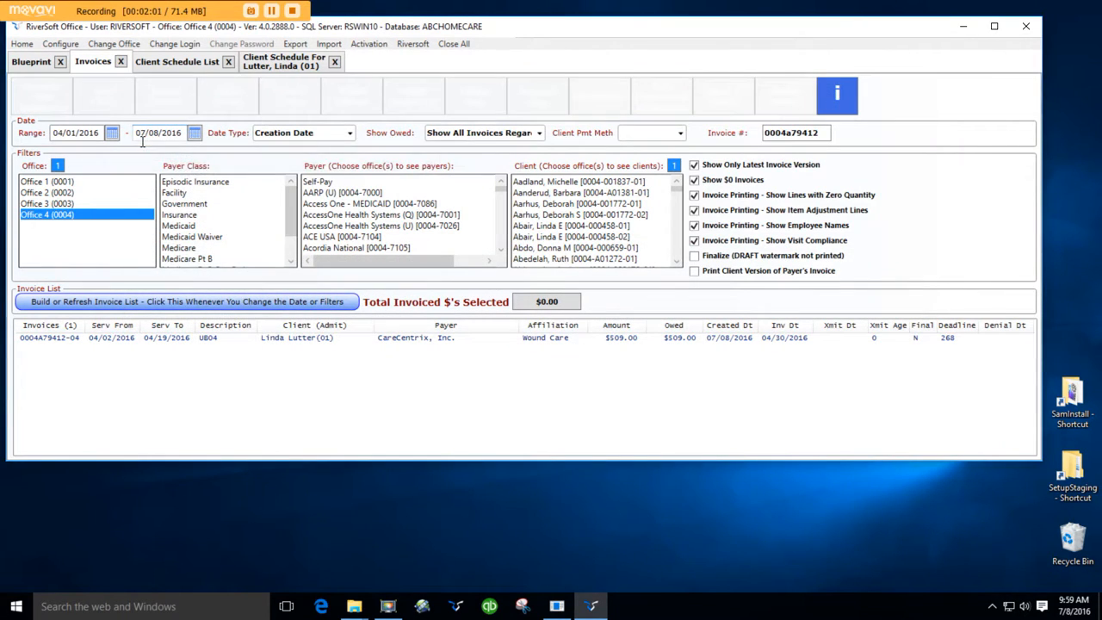
Step: Refresh the invoice list, preview the latest invoice printout, and close the PDF
left_click(95, 301)
left_click(96, 340)
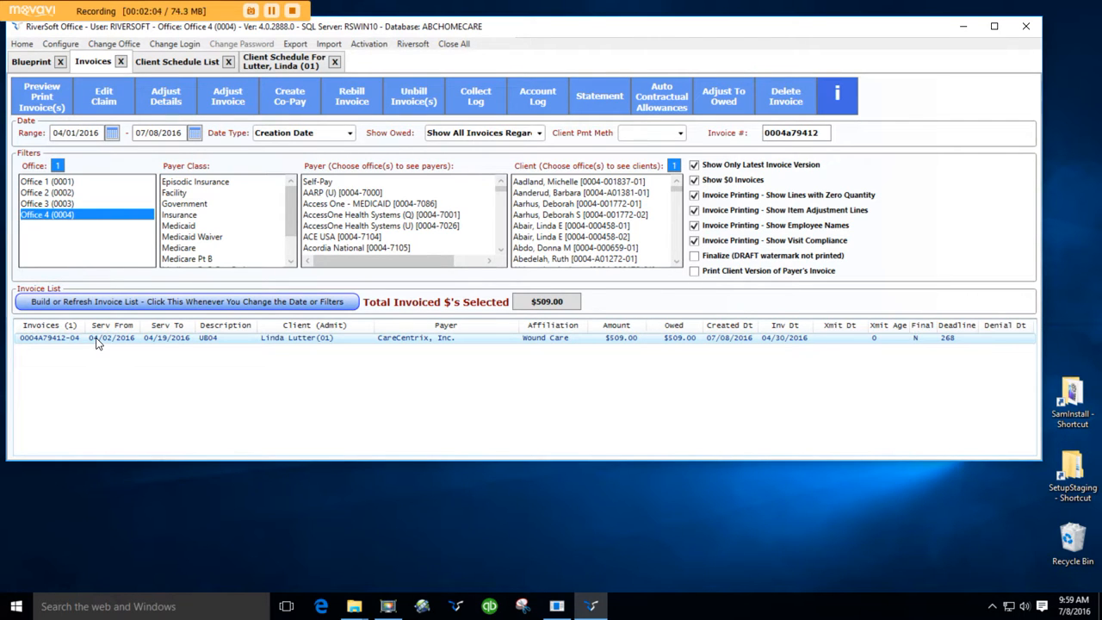
left_click(42, 109)
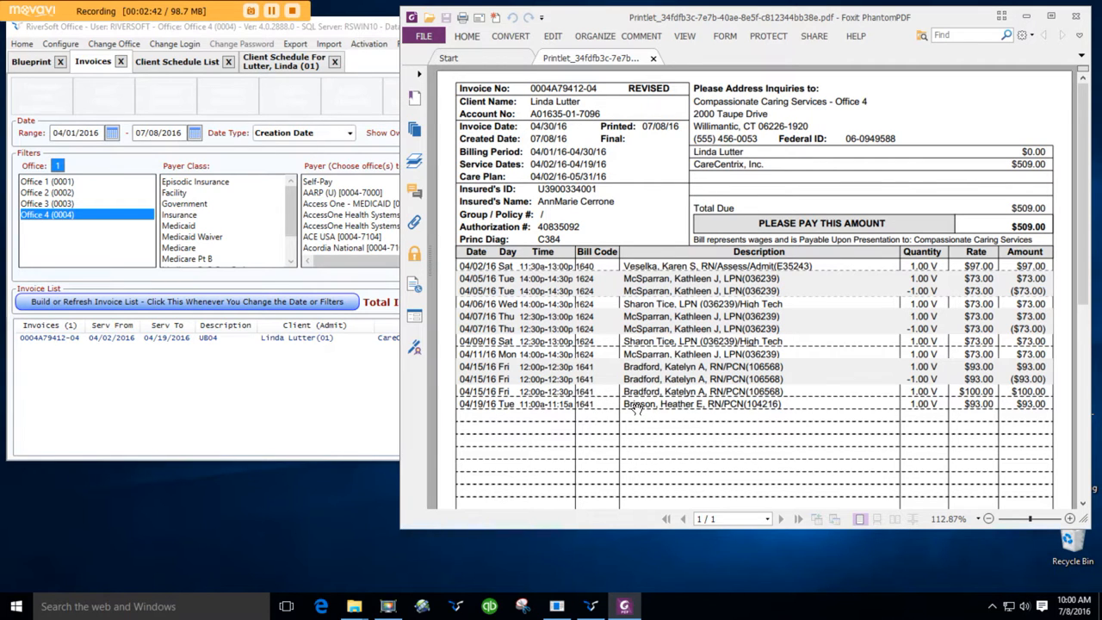
left_click(1075, 15)
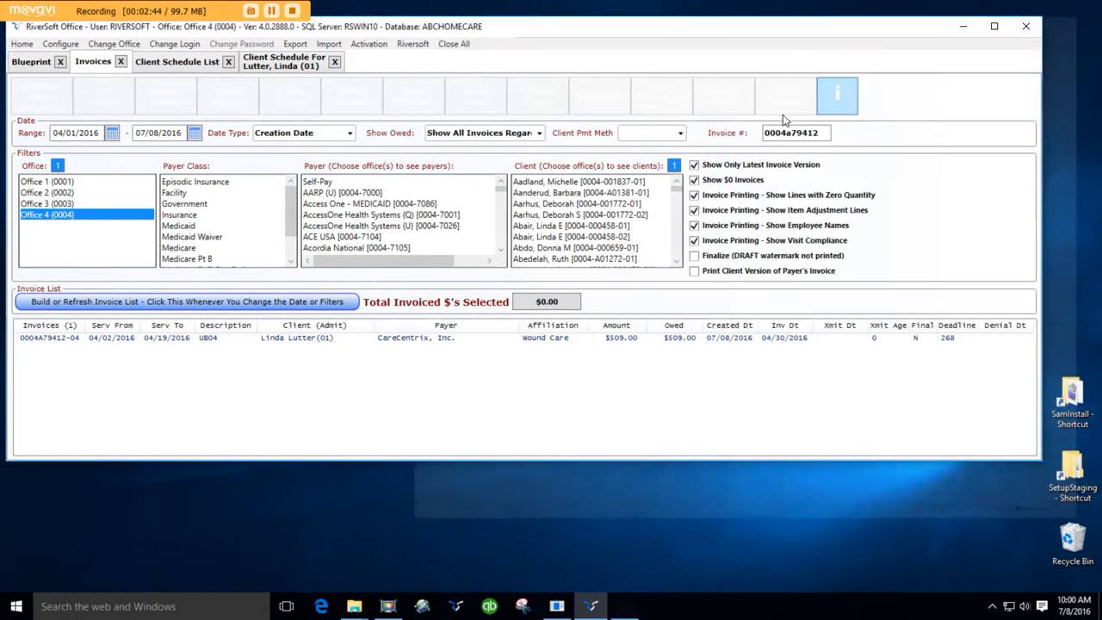
Step: Open the invoice's detail adjustments, set the 04/19/2016 visit's rebill payer to Self-Pay, and save
left_click(435, 341)
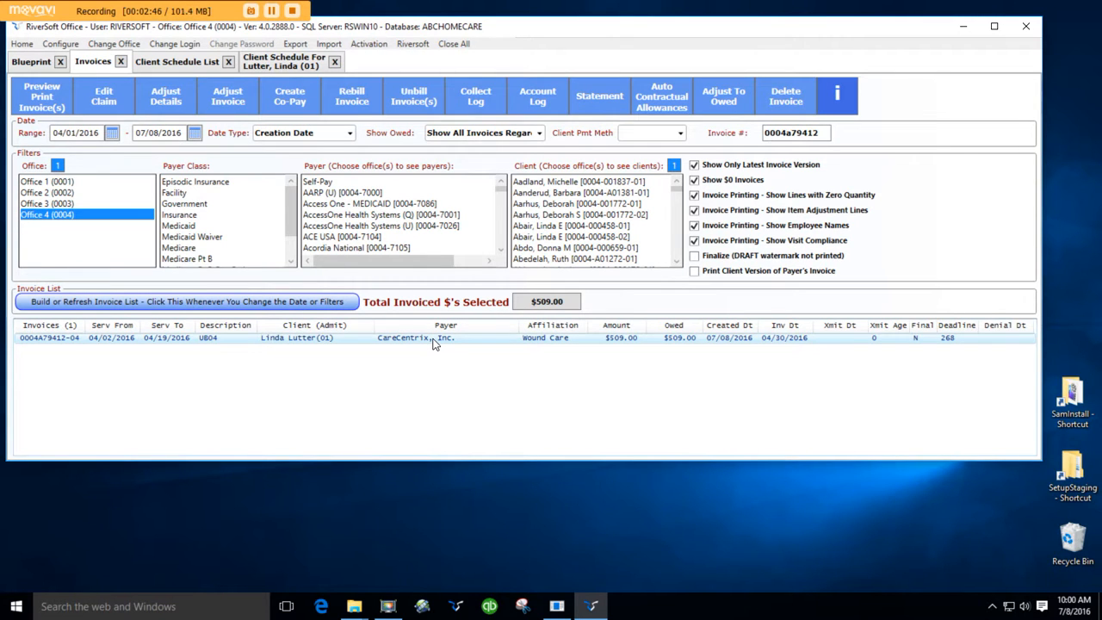
left_click(186, 102)
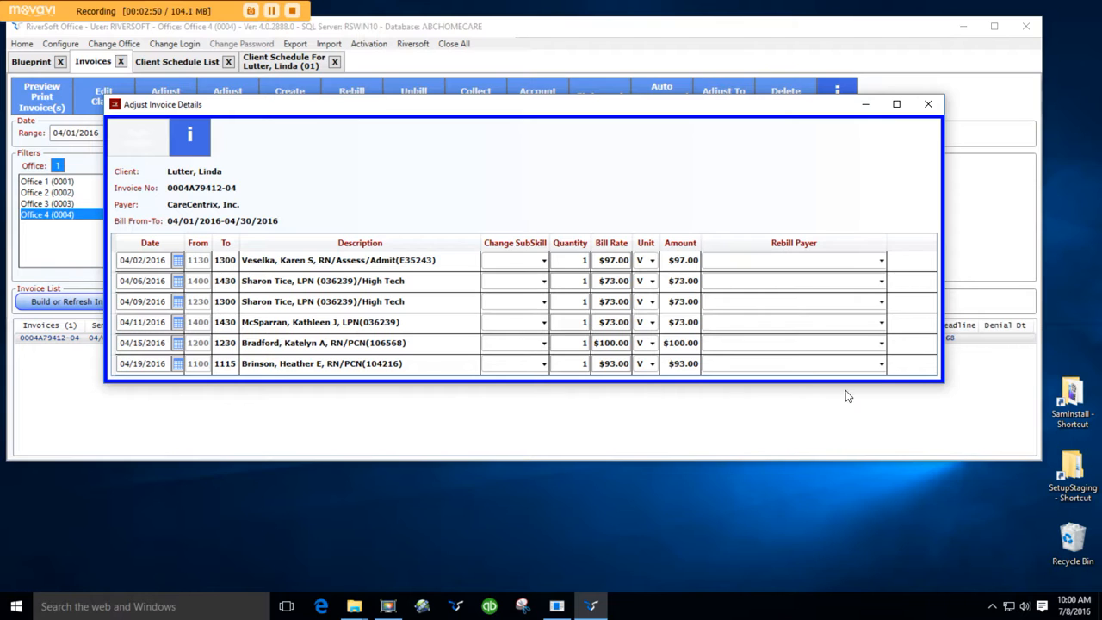
left_click(880, 366)
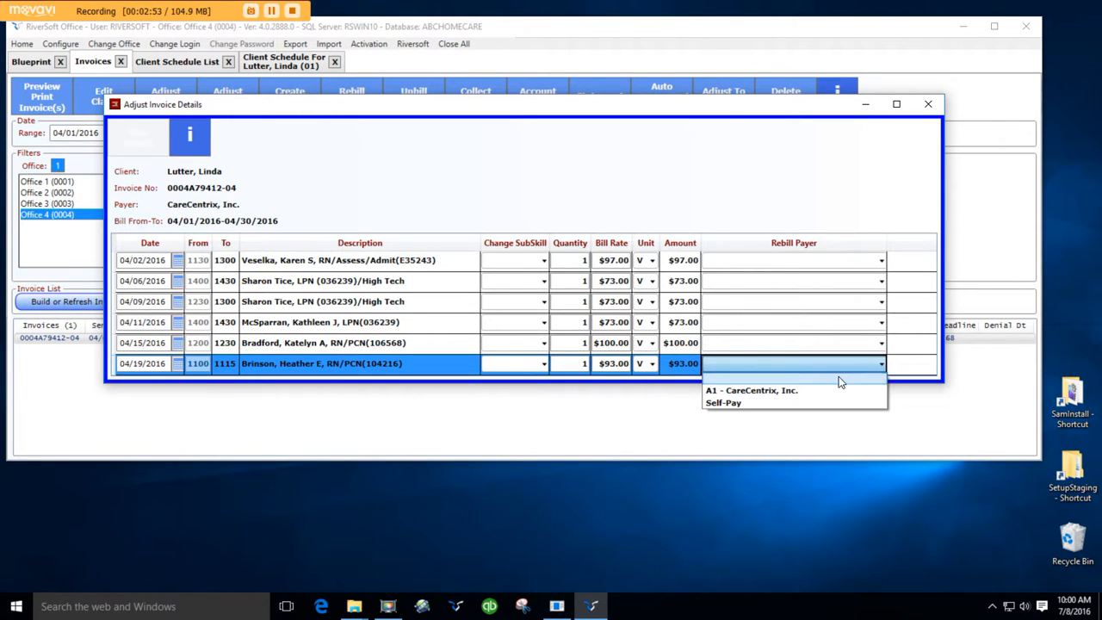
left_click(788, 403)
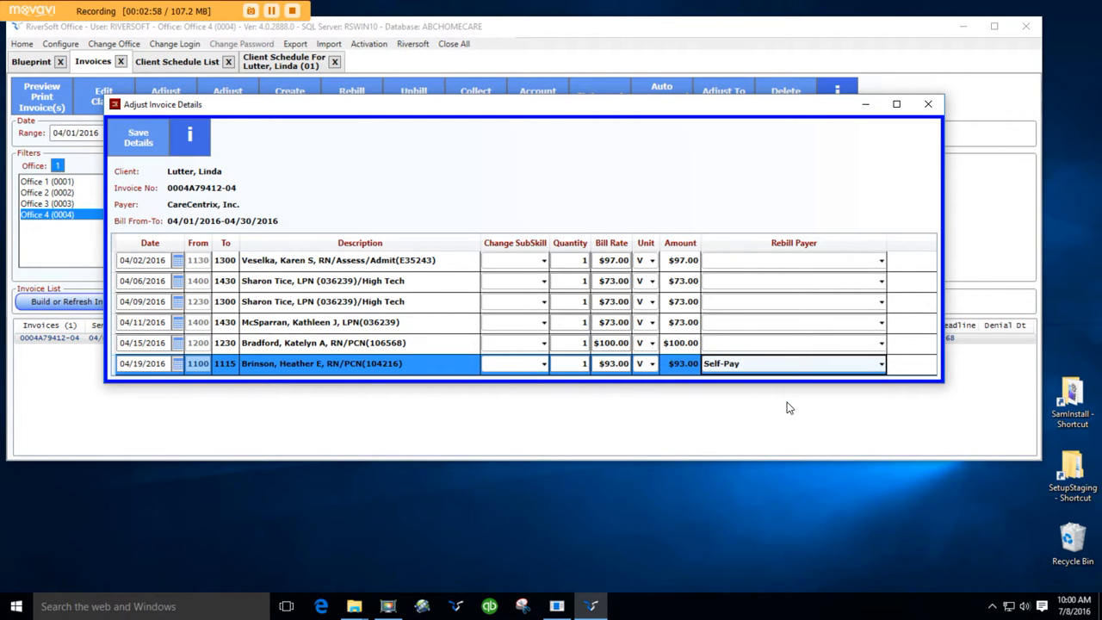
left_click(153, 150)
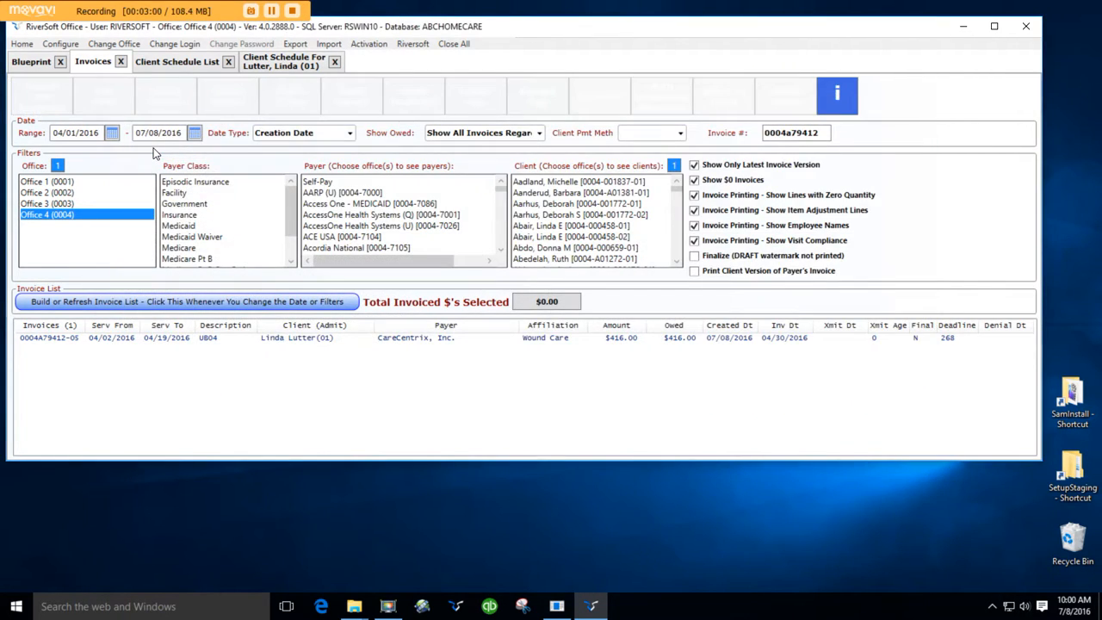
Step: Select the revised invoice, preview its printout, and close the PDF
left_click(118, 338)
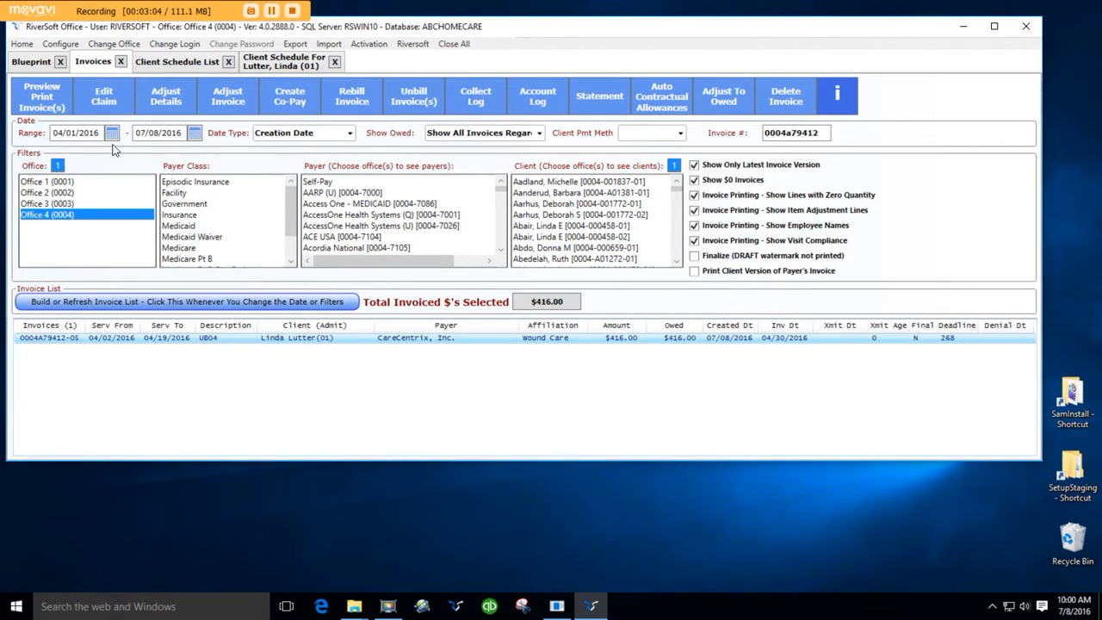
left_click(60, 104)
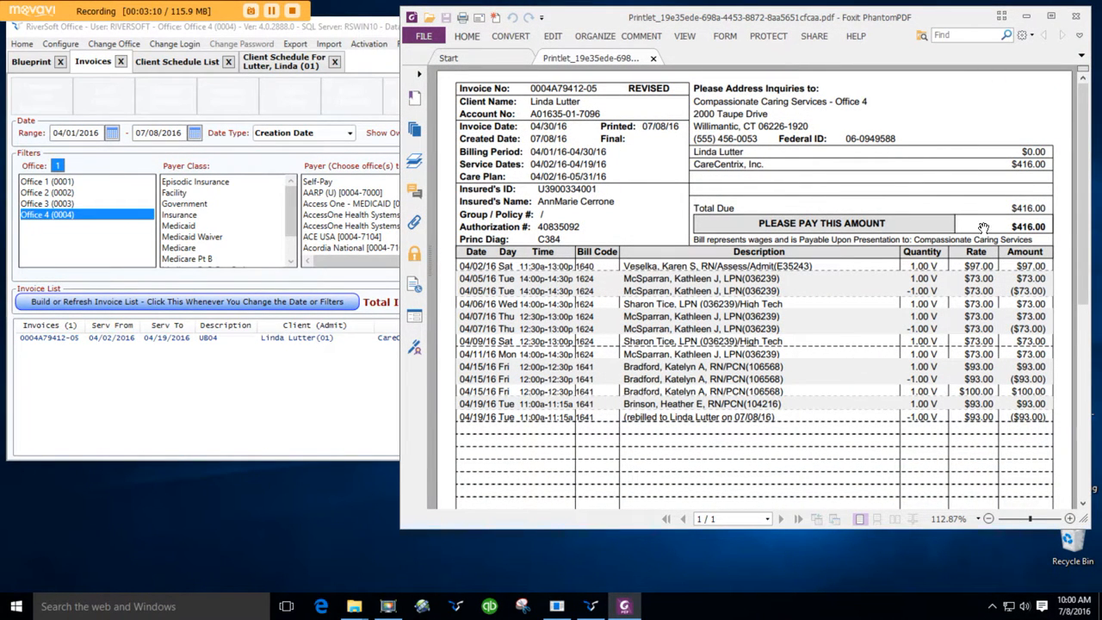
left_click(1076, 16)
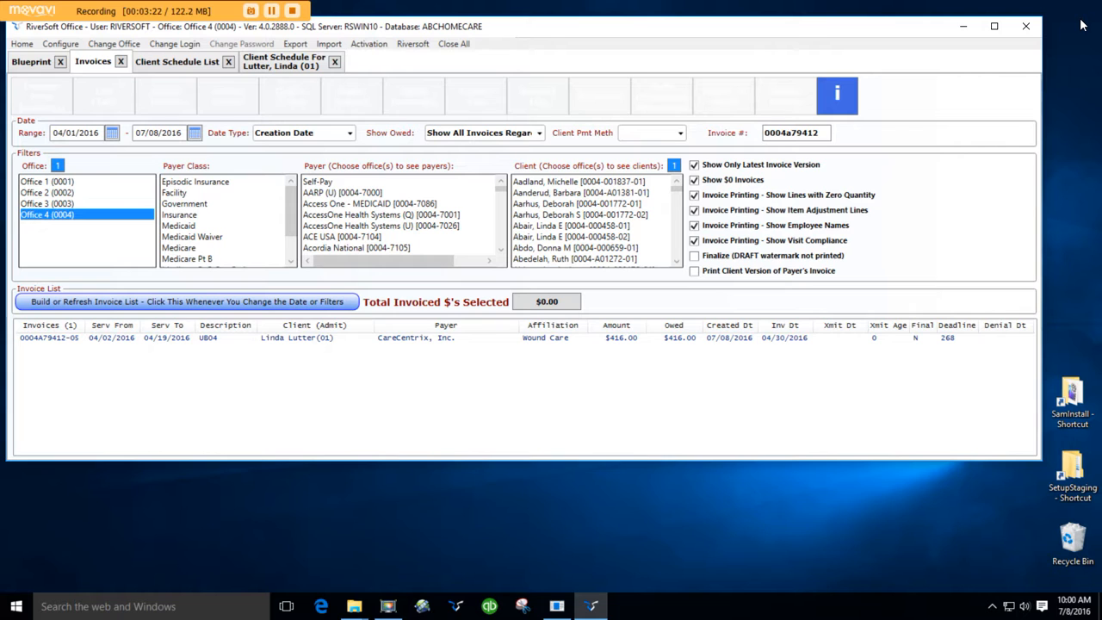
Step: Create invoices by payer/client for the client in Office 4 (0004), then close the invoice creation report
left_click(43, 66)
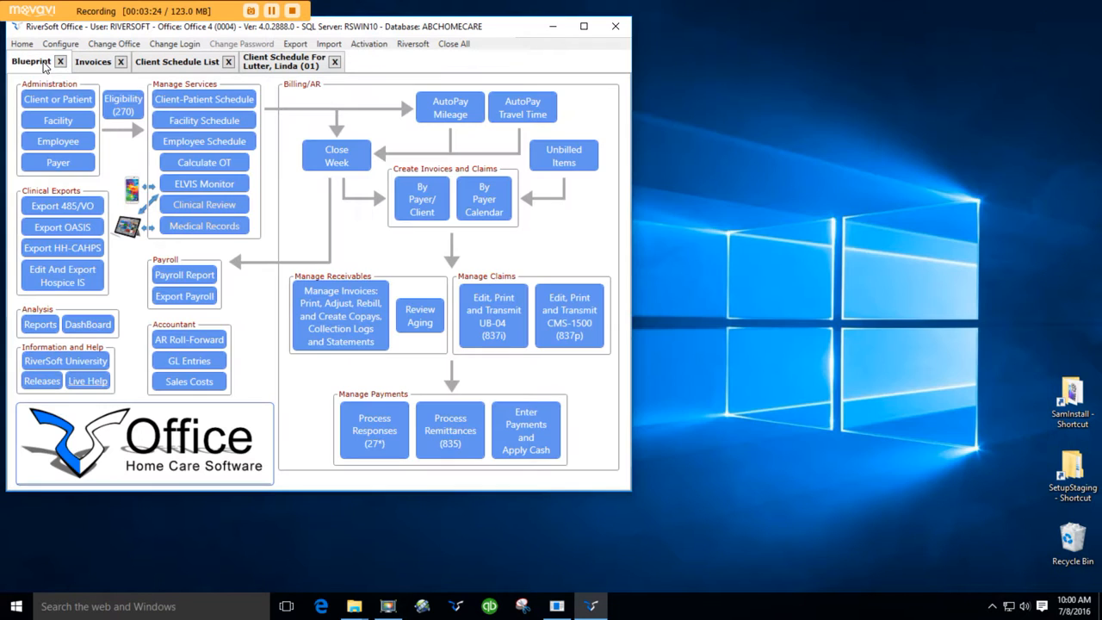
left_click(428, 212)
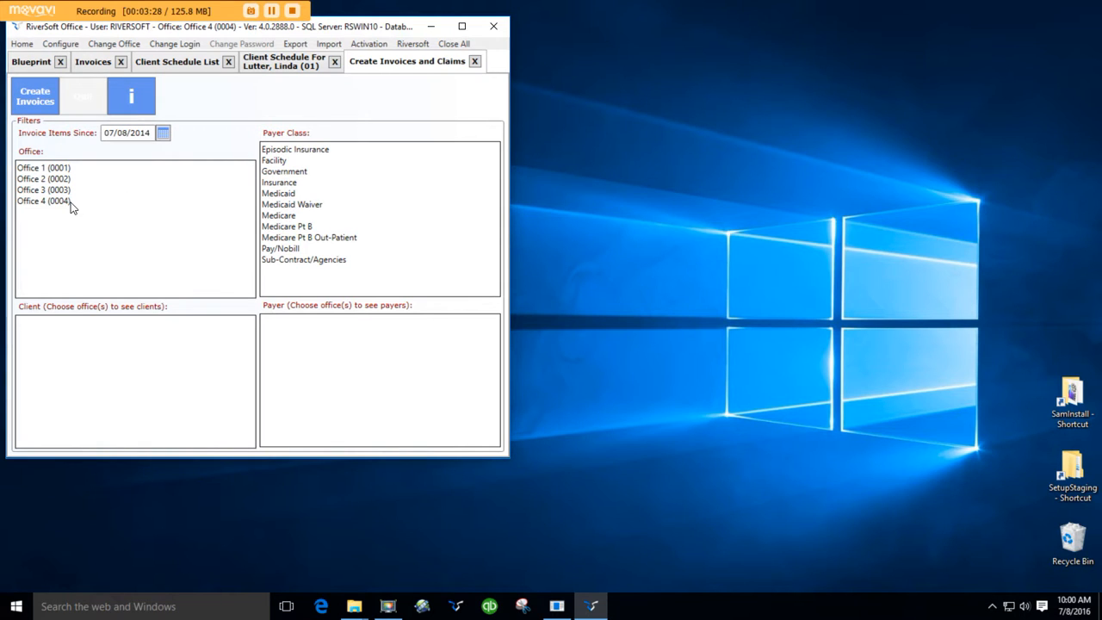
left_click(105, 358)
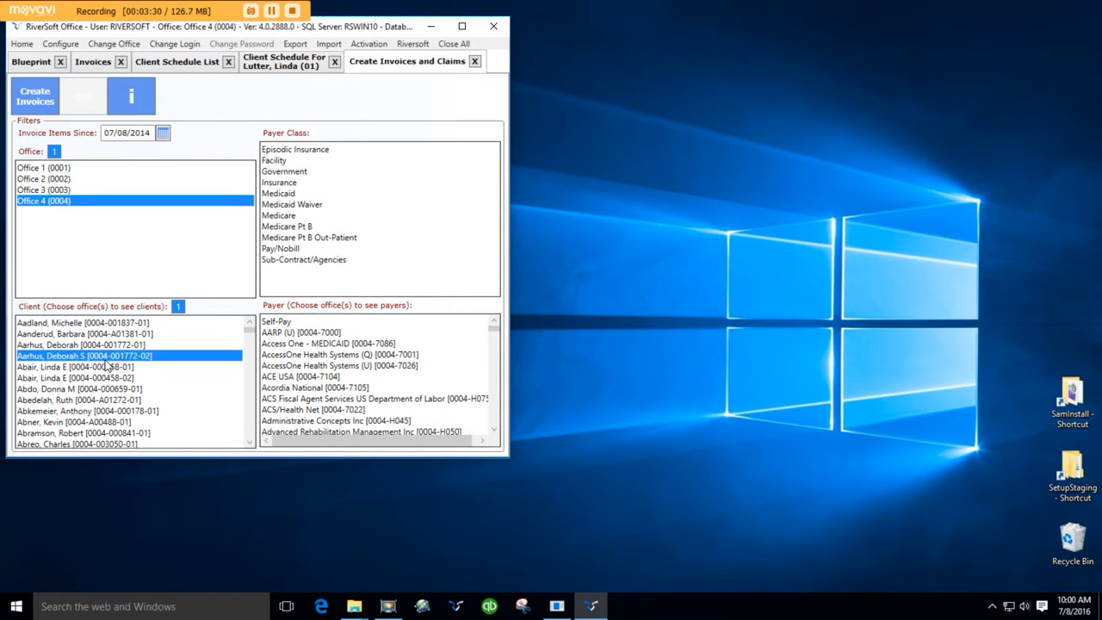
type("lut")
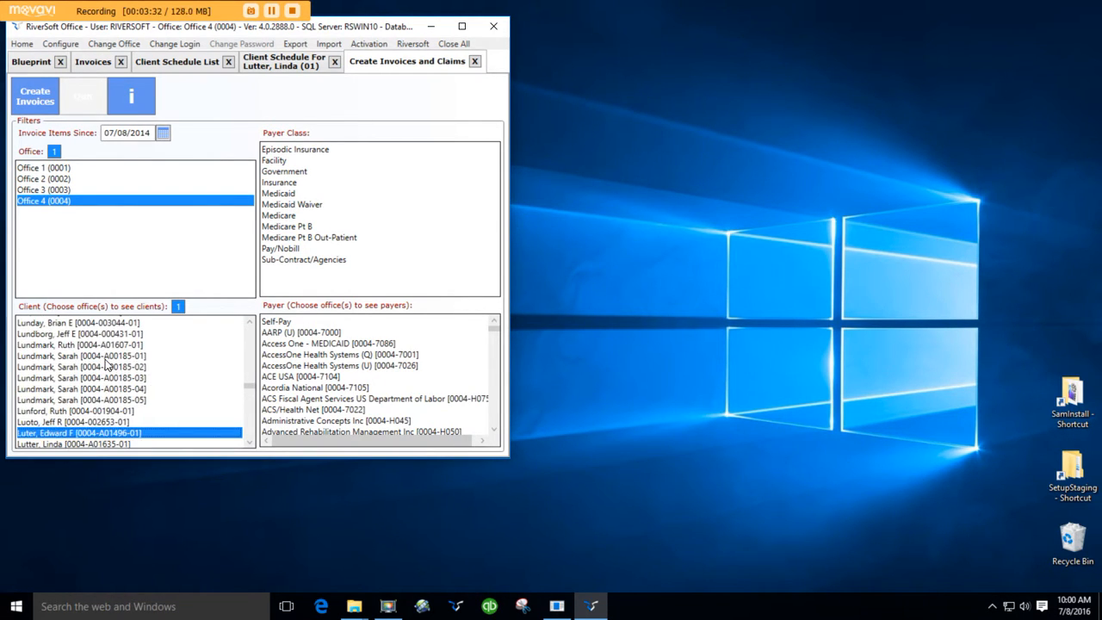
left_click(113, 444)
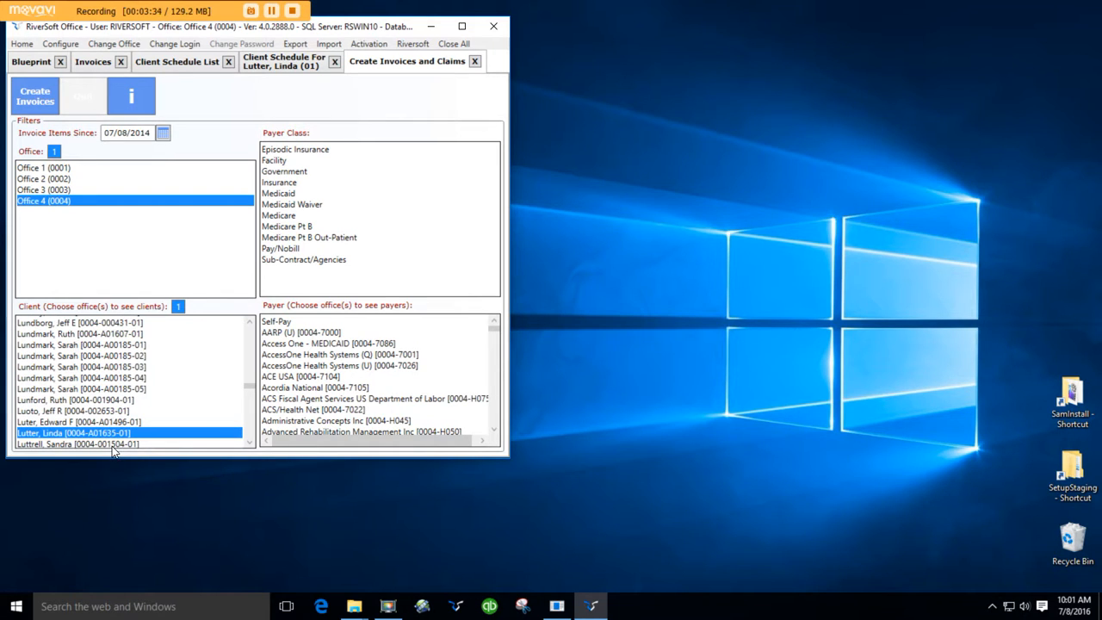
left_click(37, 90)
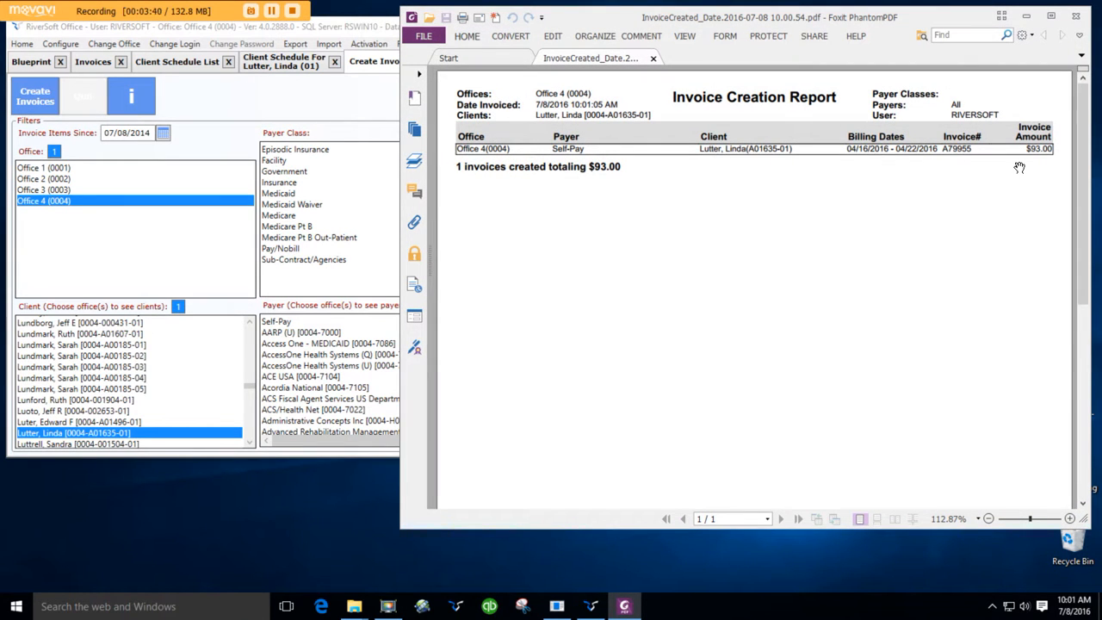
left_click(1075, 16)
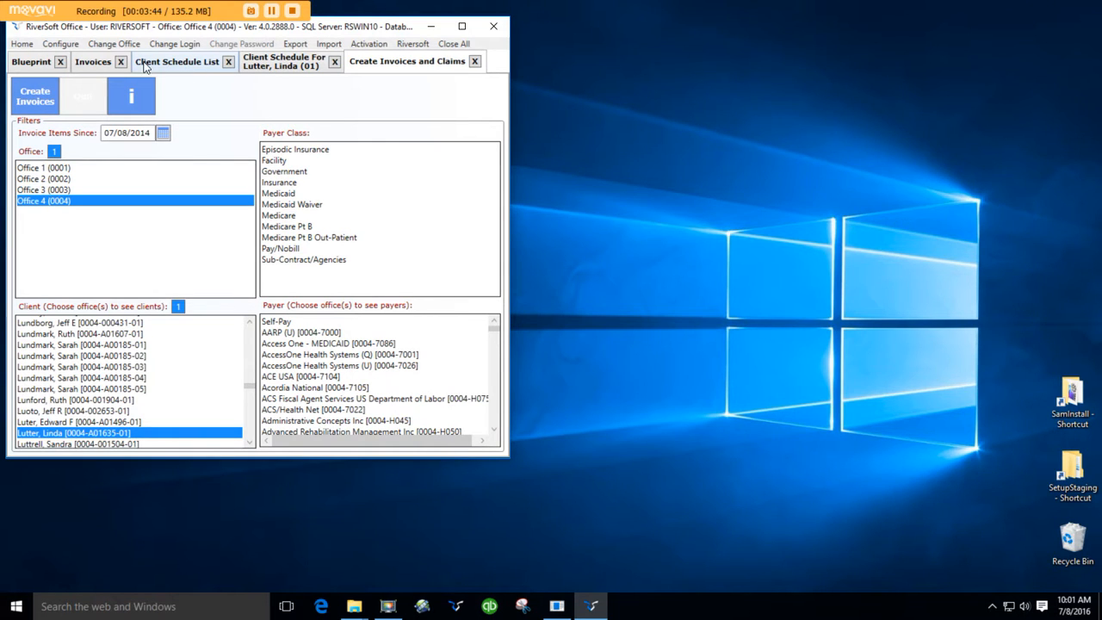
Step: Filter the invoice list to start on today's date with no invoice number, and rebuild the list
left_click(105, 64)
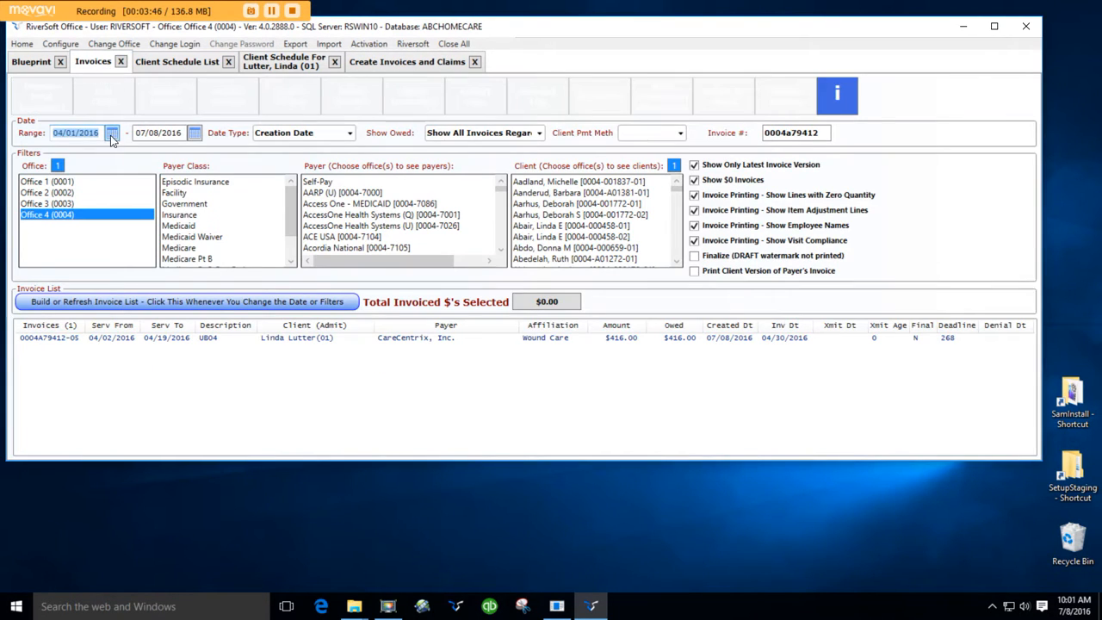
left_click(112, 135)
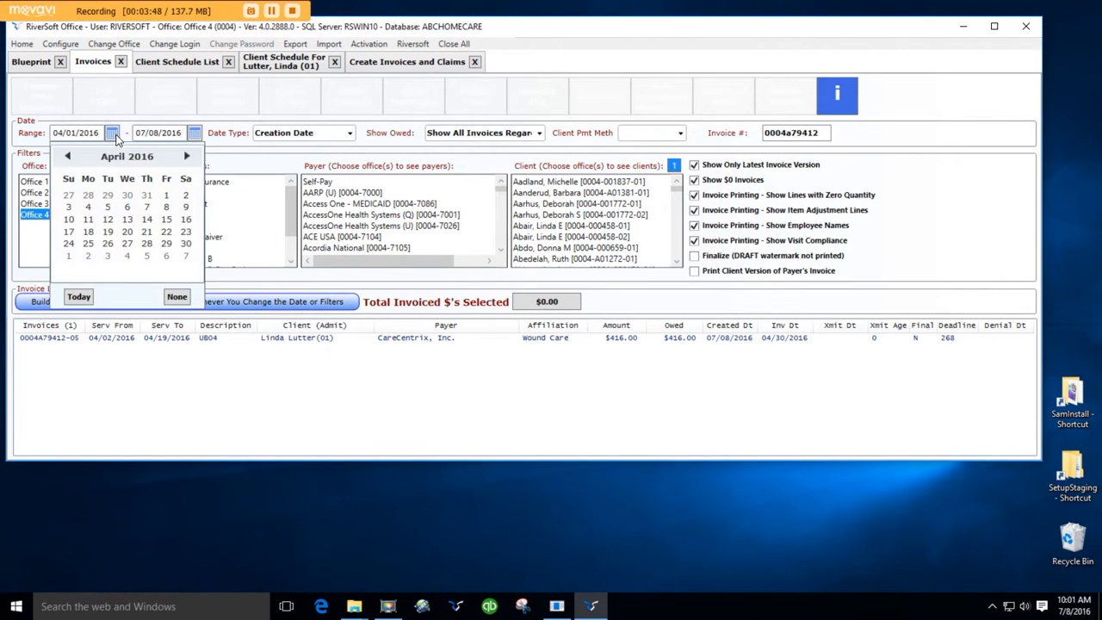
left_click(78, 296)
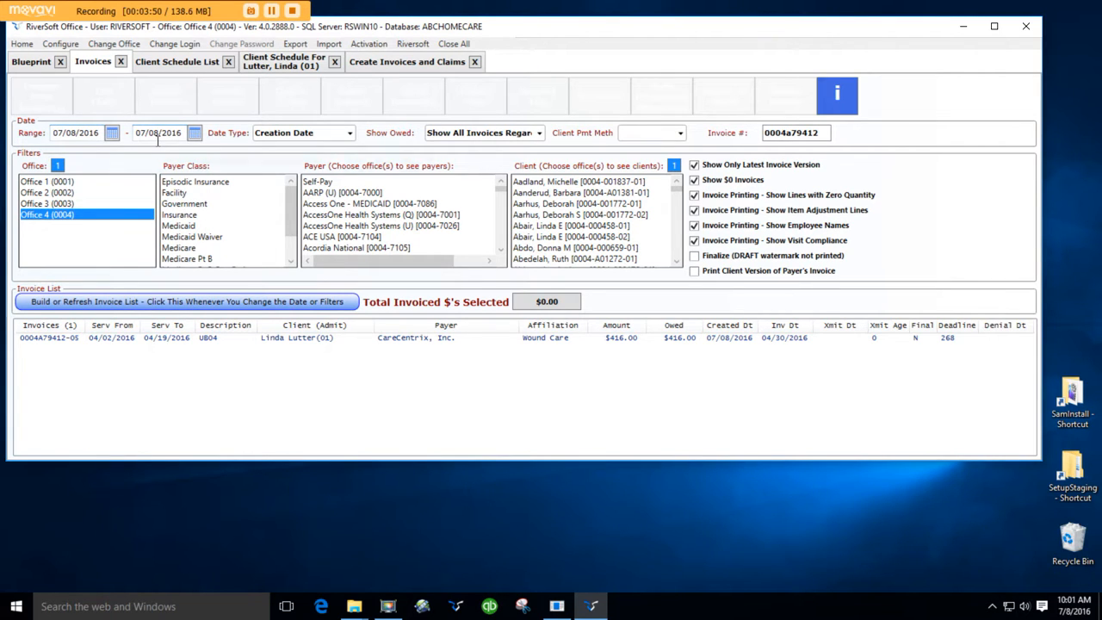
left_click(166, 303)
left_click(164, 341)
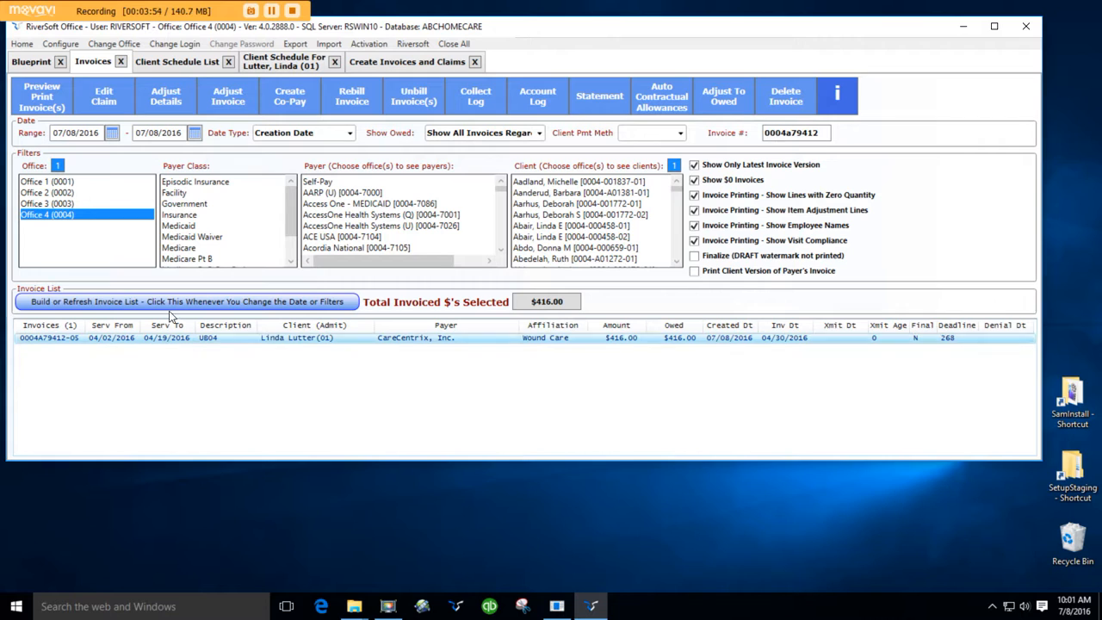
double_click(763, 136)
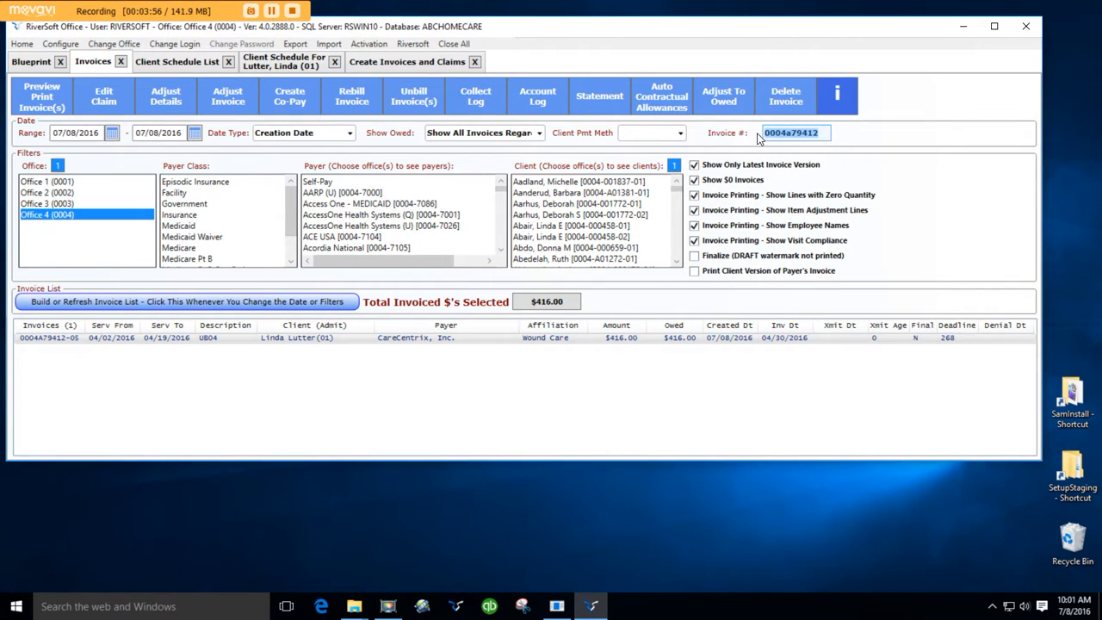
key("BackSpace")
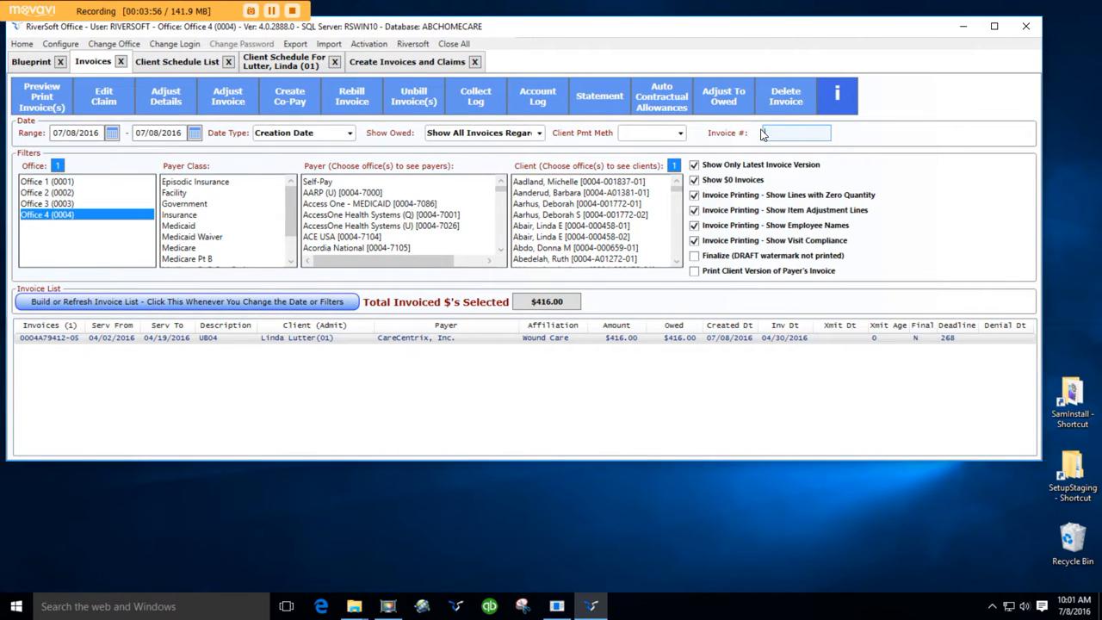
left_click(189, 302)
Step: Select the new Self-Pay invoice, preview its printout, and close the PDF
left_click(267, 349)
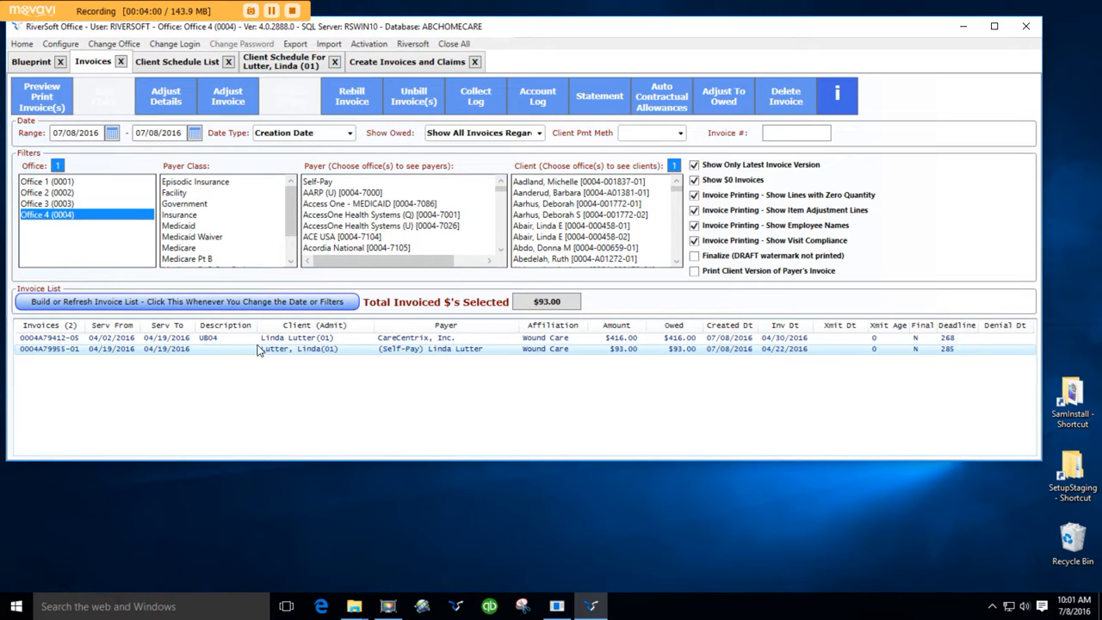
left_click(48, 102)
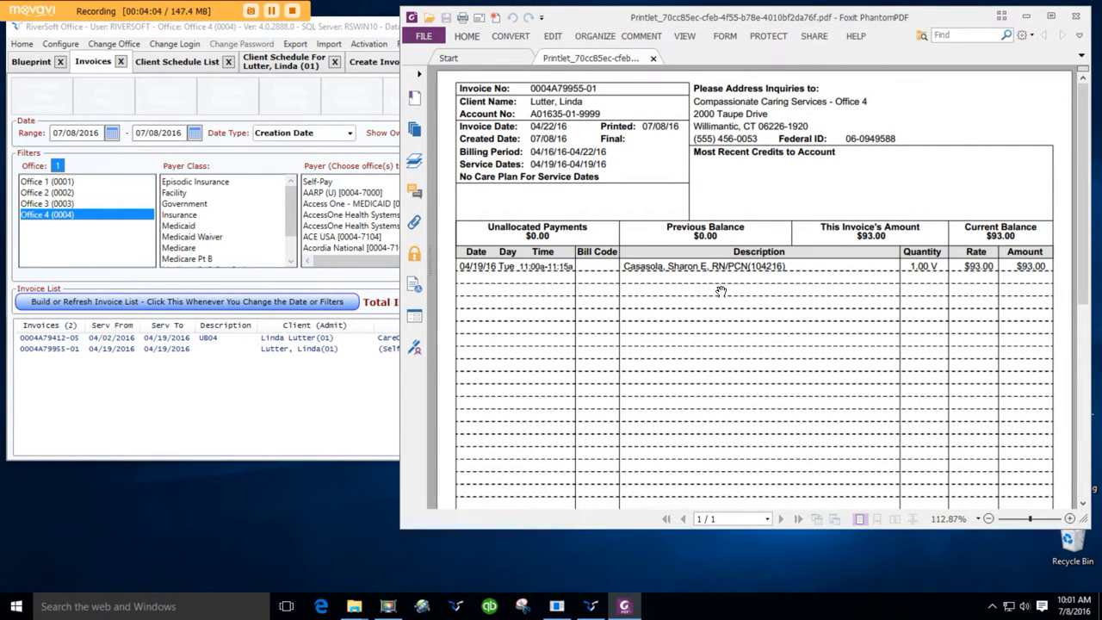
left_click(1077, 16)
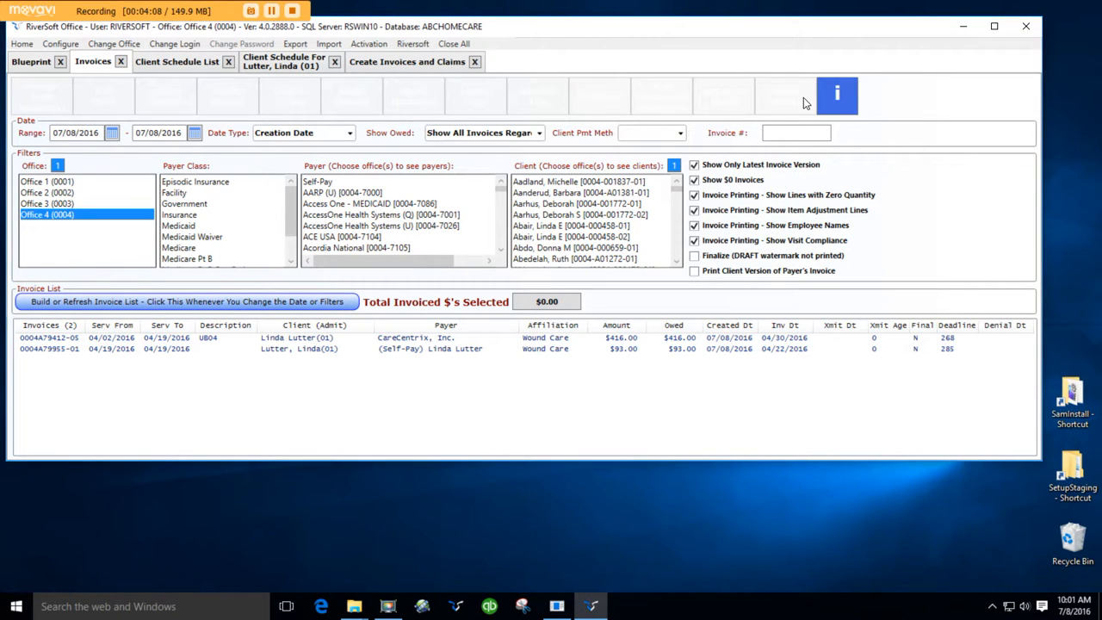
Step: Select the CareCentrix invoice, preview its printout, and close the PDF
left_click(191, 340)
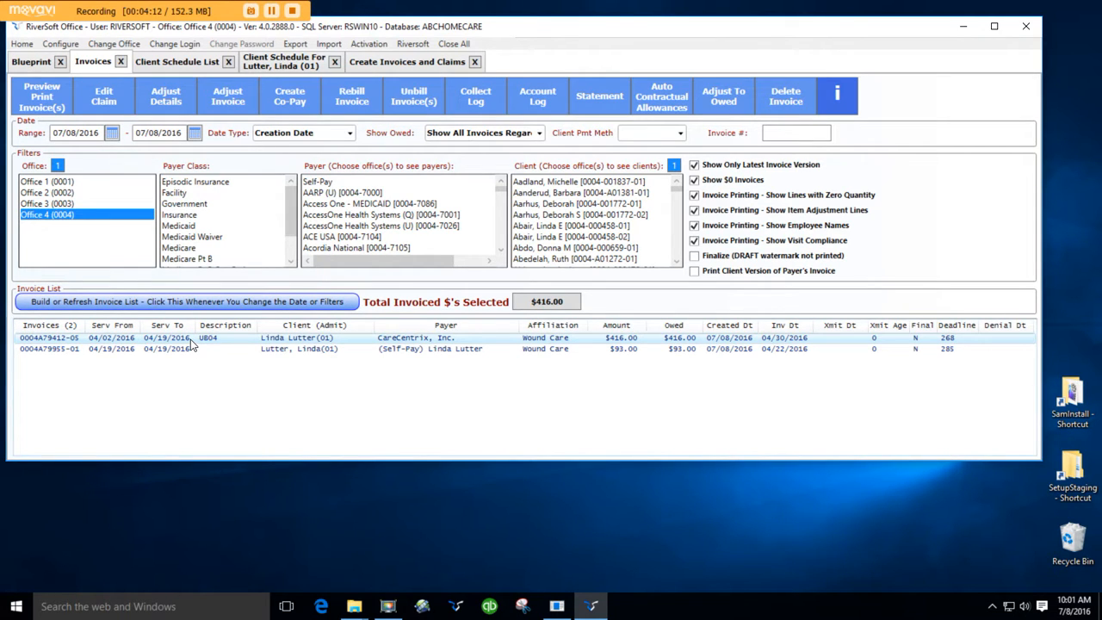
left_click(55, 100)
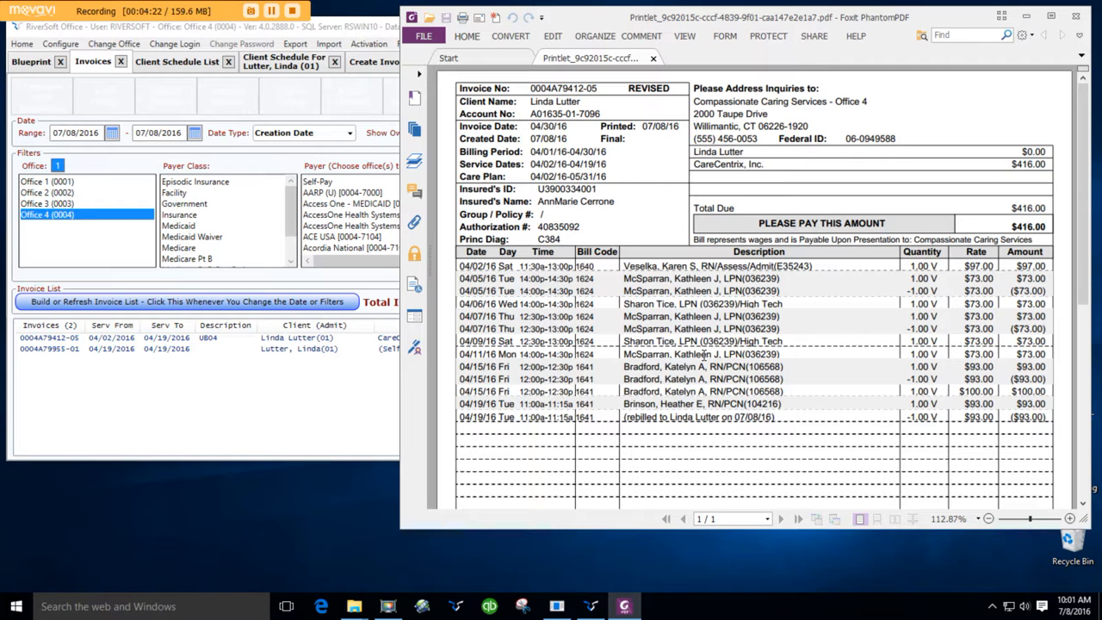
left_click(1075, 16)
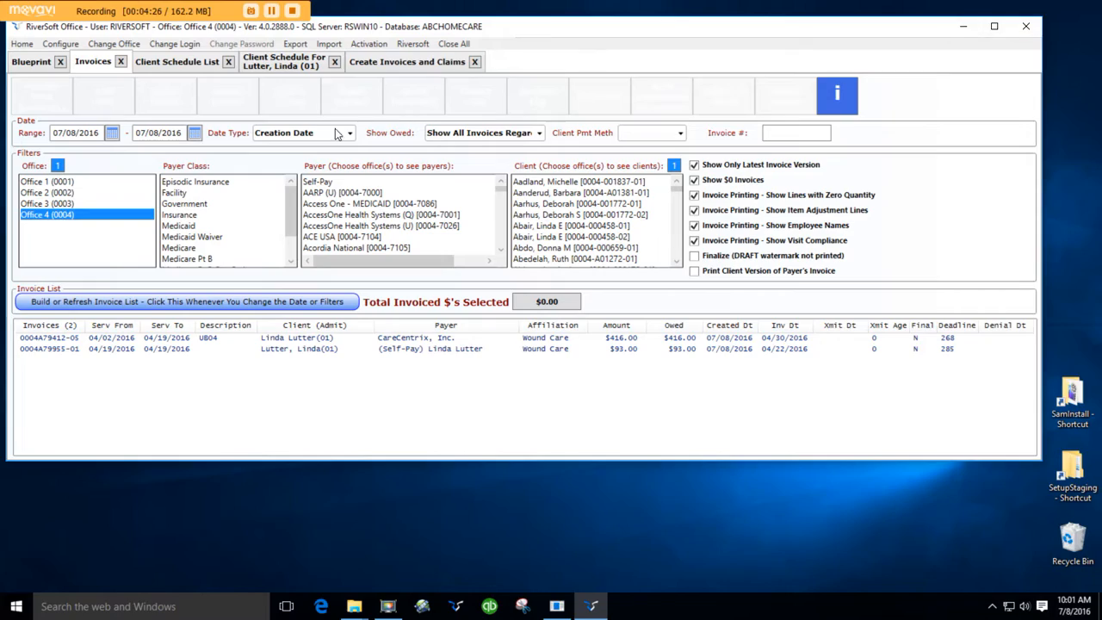
Step: Open the invoice management info help document, read through its pages, and close it
left_click(841, 108)
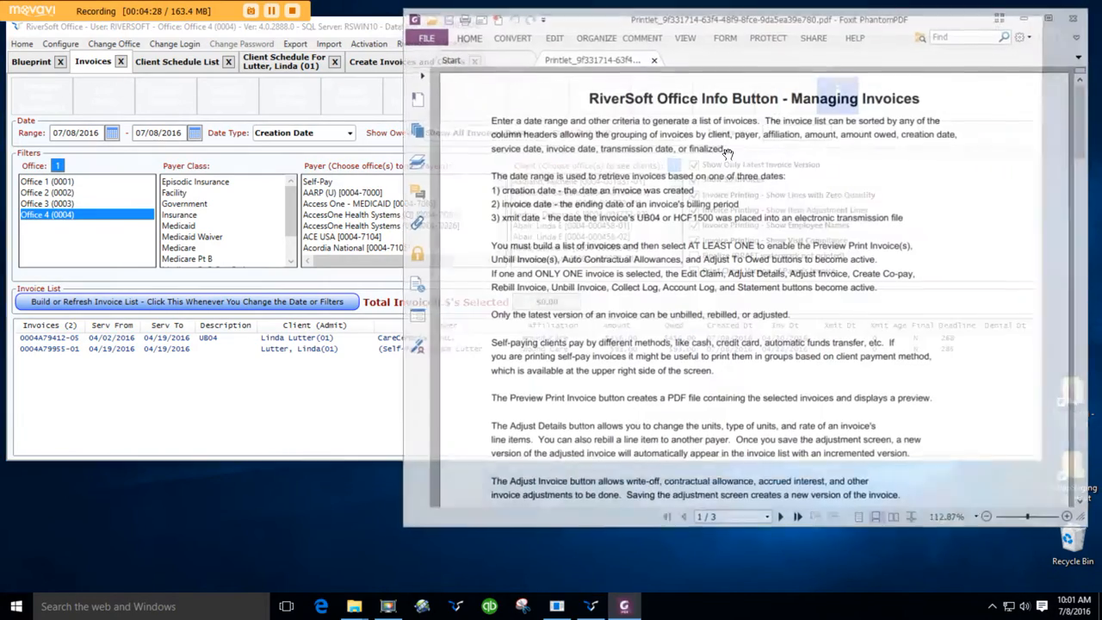
scroll(566, 307, "down", 7)
scroll(566, 307, "down", 10)
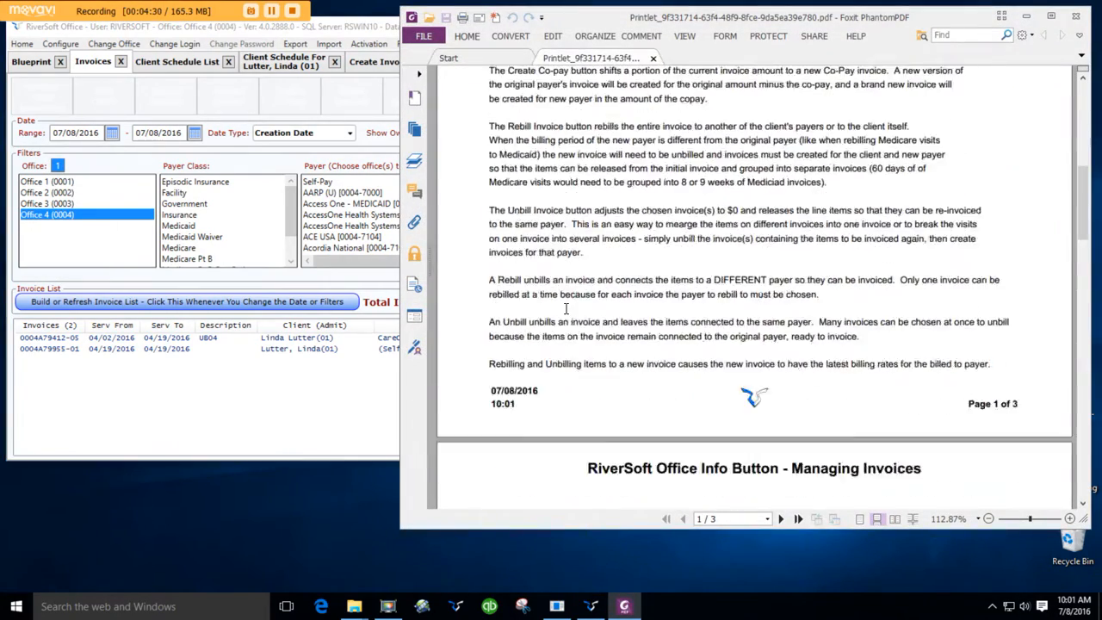
scroll(567, 308, "down", 3)
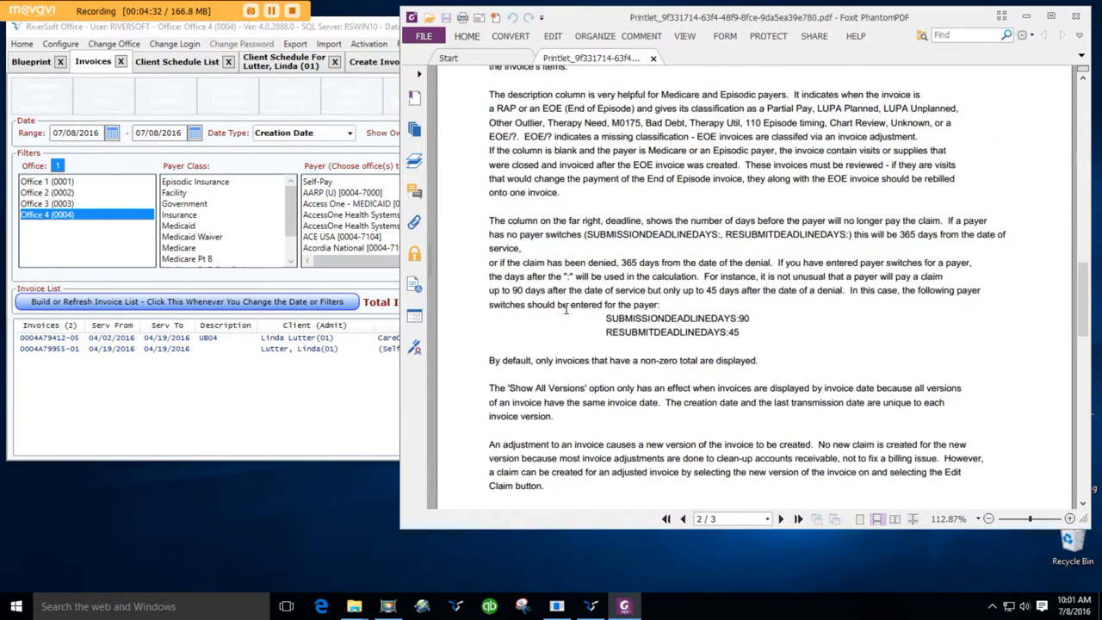
left_click(1075, 17)
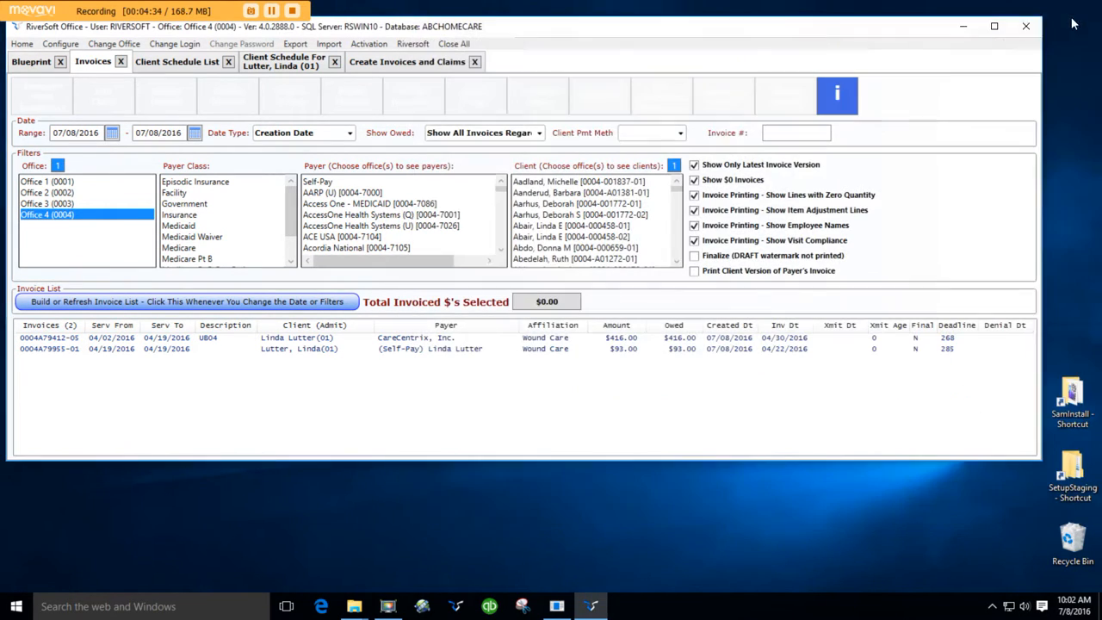
Step: Open the CareCentrix invoice's detail adjustments, read its info help document, and close both without changes
left_click(208, 339)
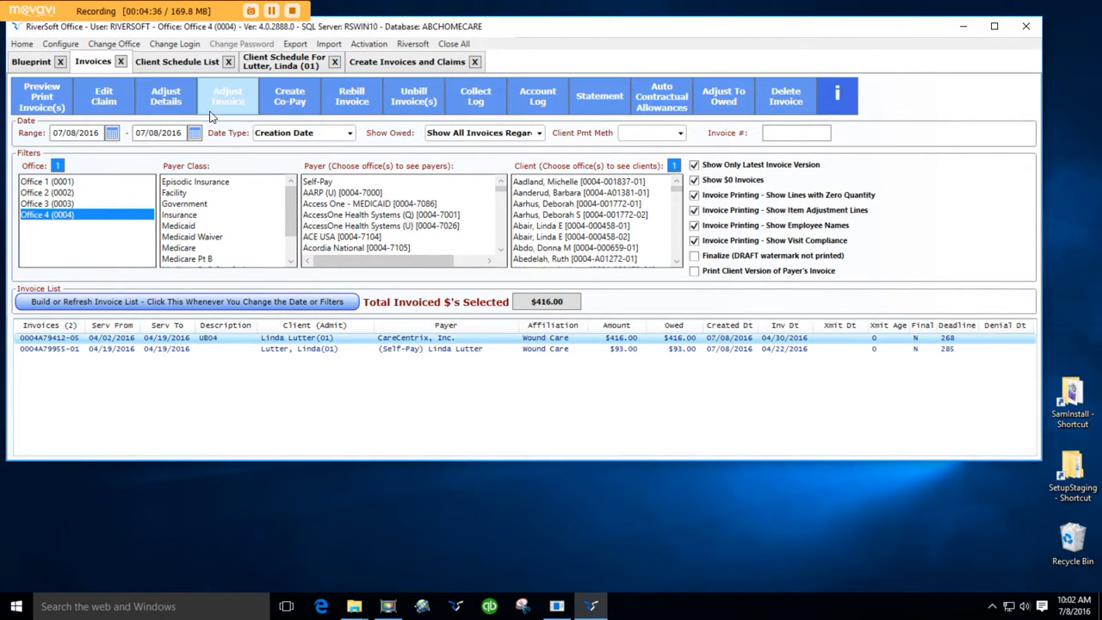
left_click(183, 103)
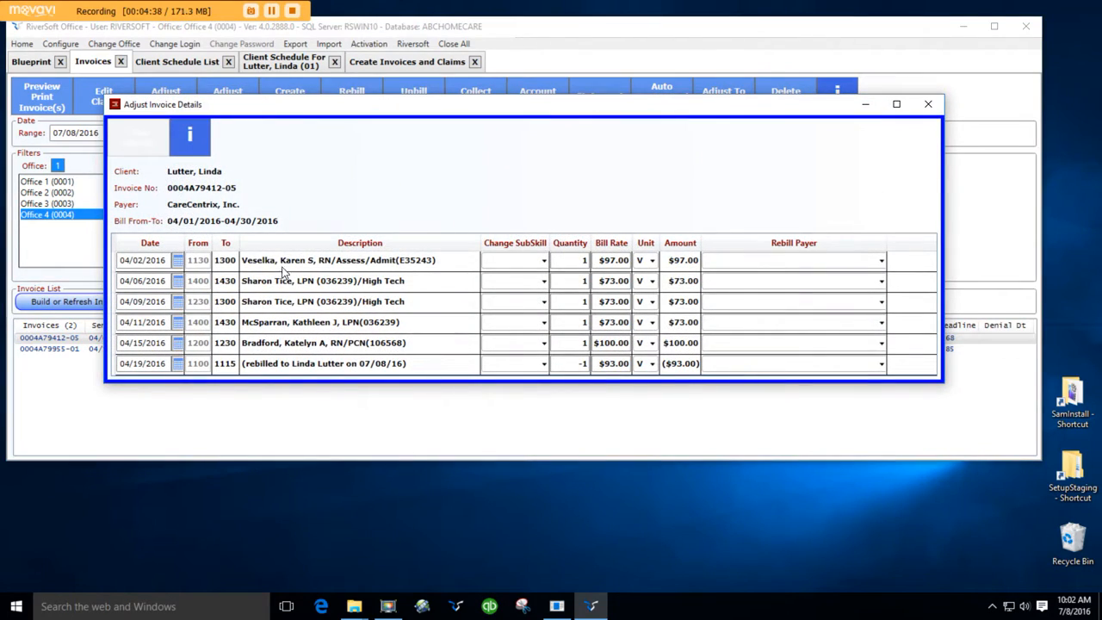
left_click(190, 138)
scroll(524, 387, "down", 5)
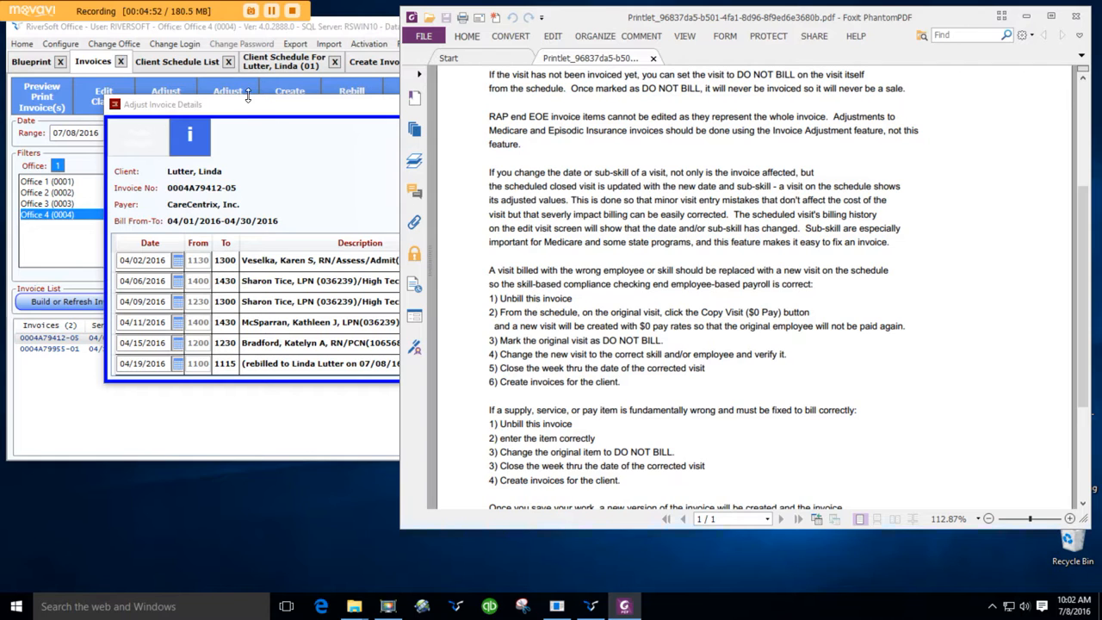
left_click_drag(708, 21, 673, 160)
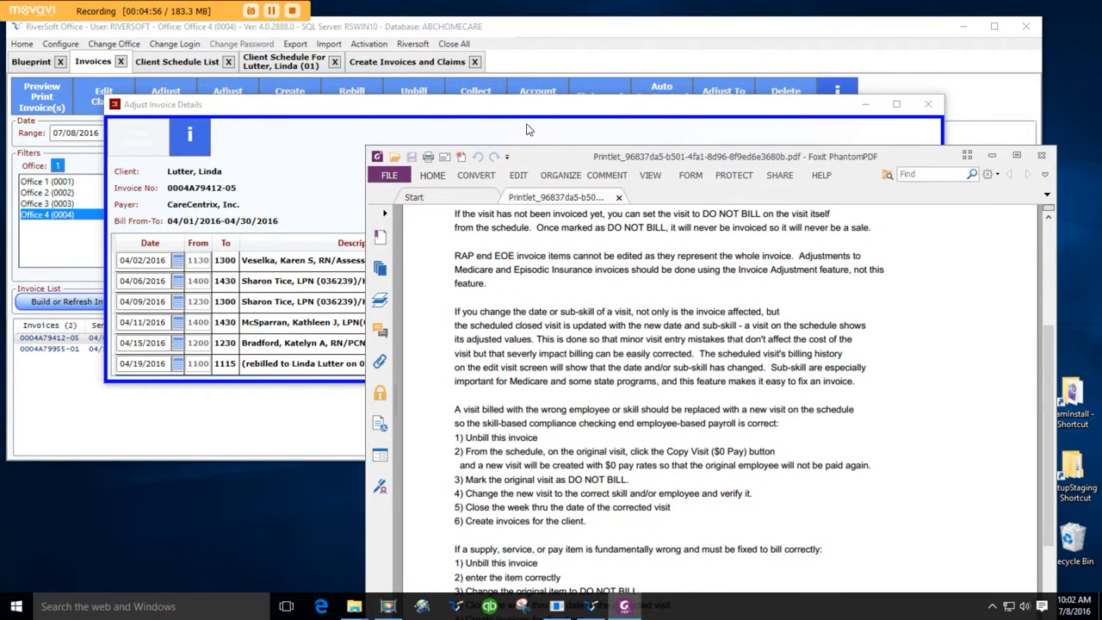
left_click_drag(703, 160, 631, 39)
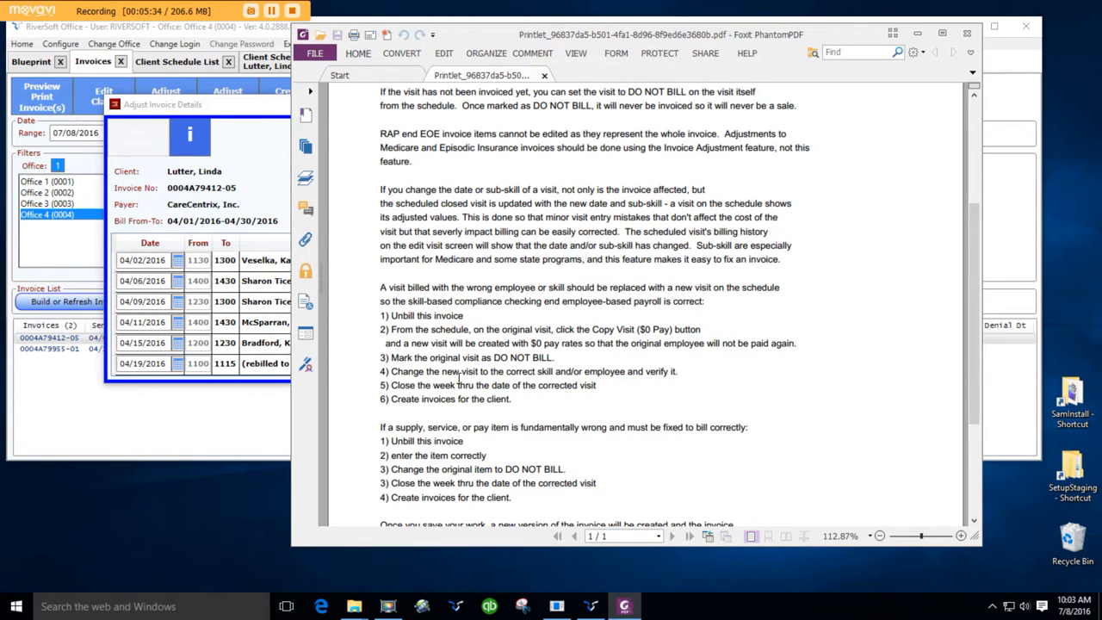
left_click(967, 36)
left_click(927, 104)
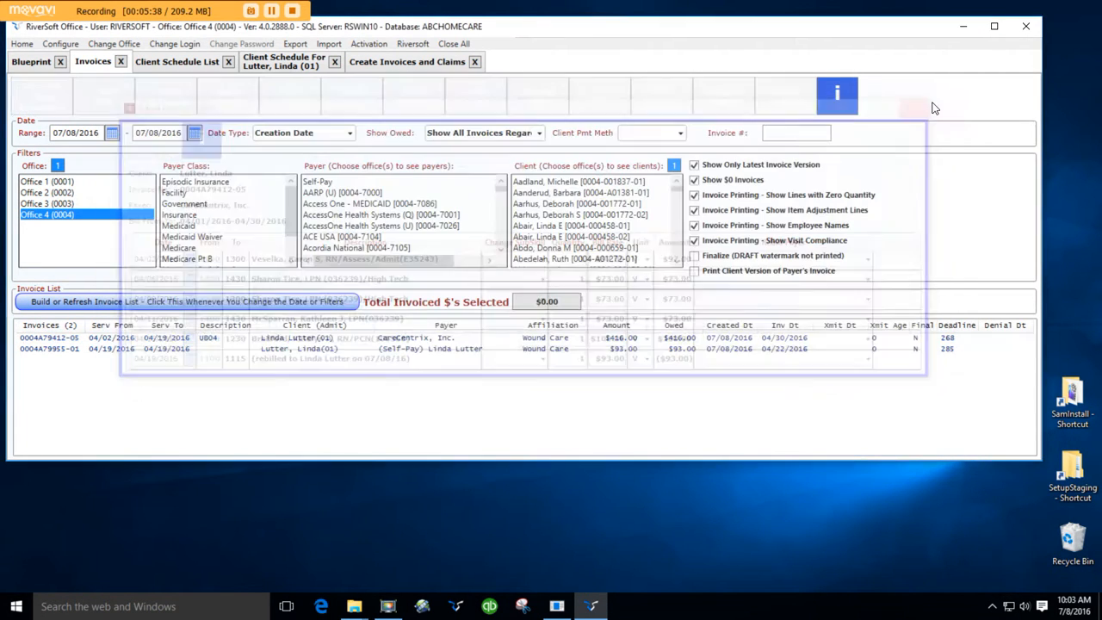